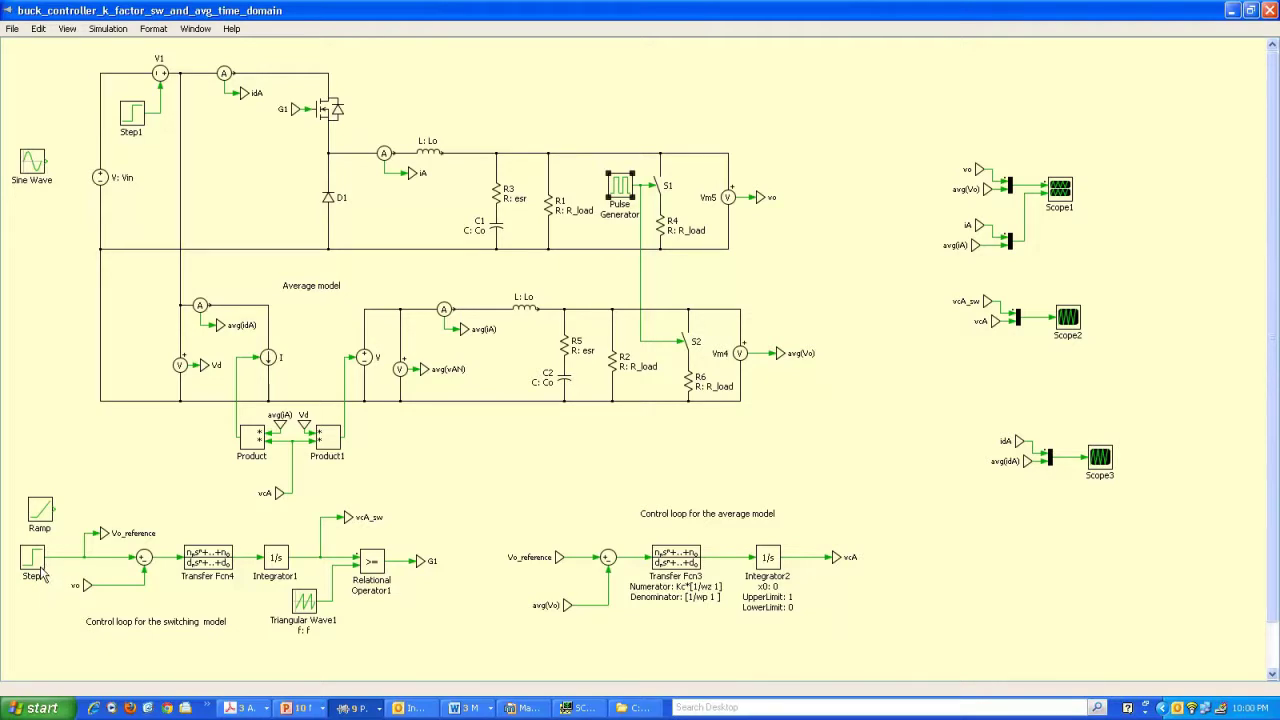
# - Inspect the step time, initial output and final output of the voltage-reference Step block and the input-voltage Step1 block
pyautogui.doubleClick(35, 562)
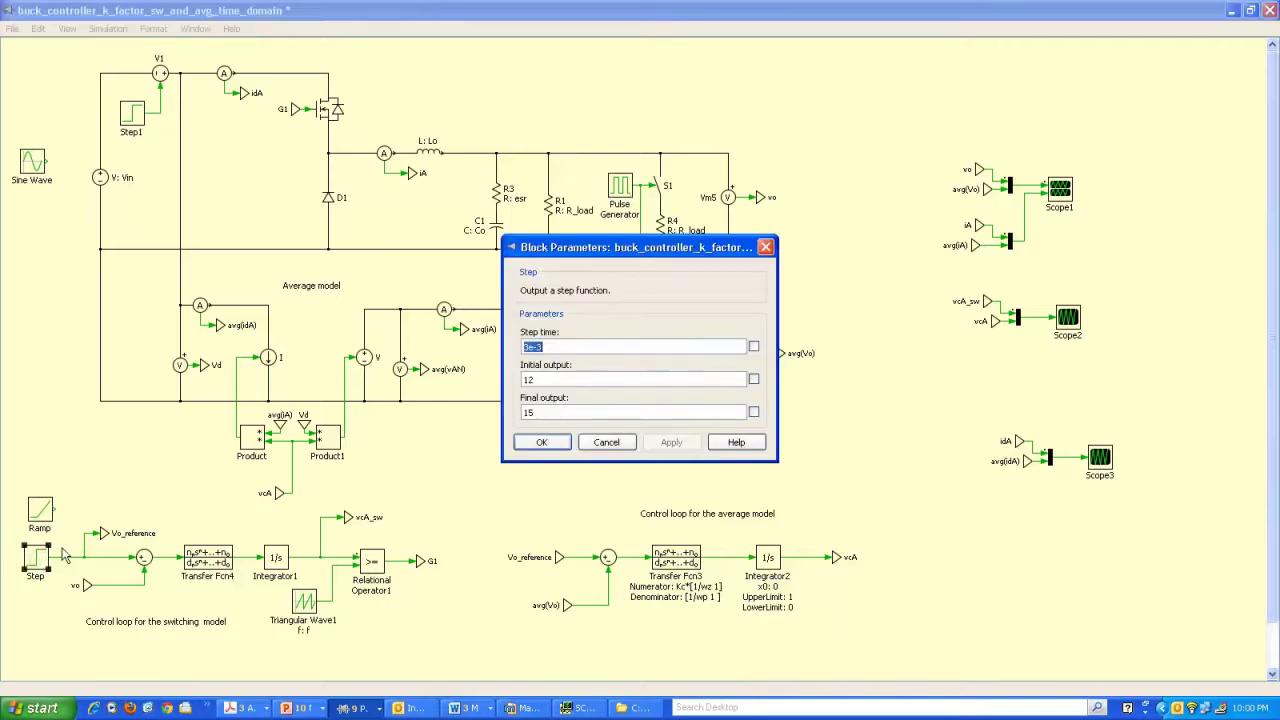
pyautogui.click(566, 345)
pyautogui.click(607, 443)
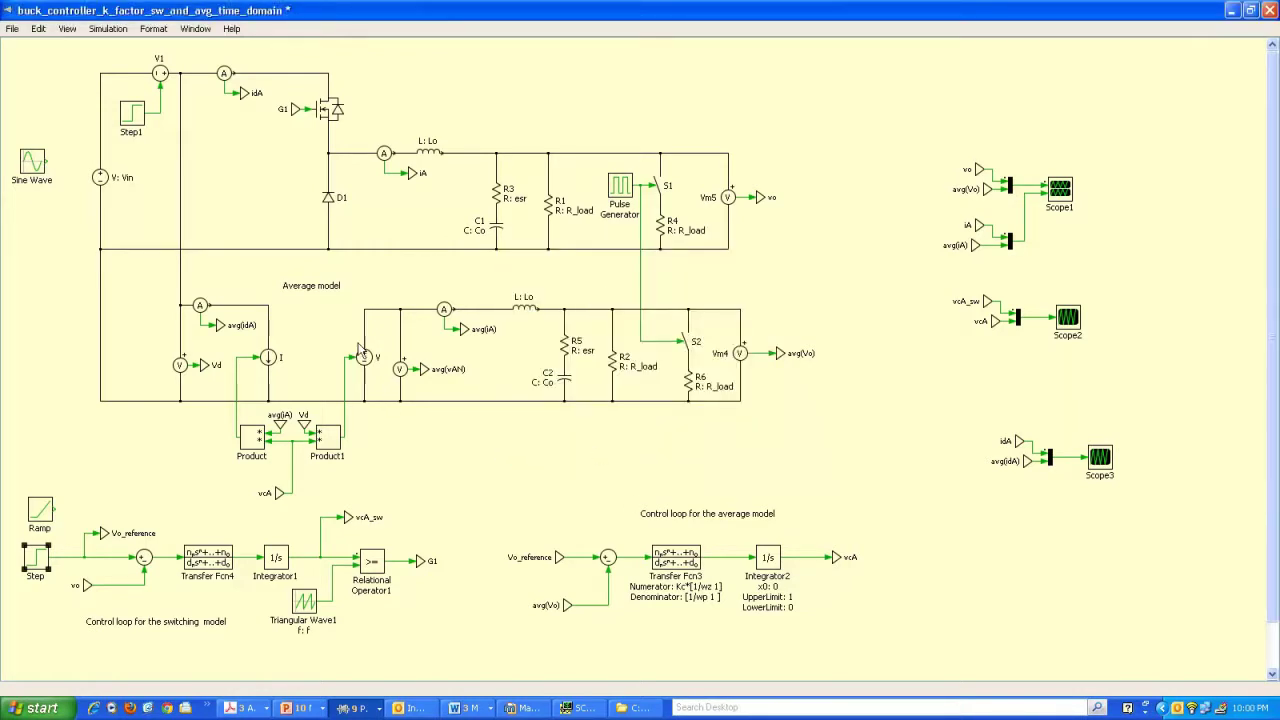
pyautogui.doubleClick(140, 128)
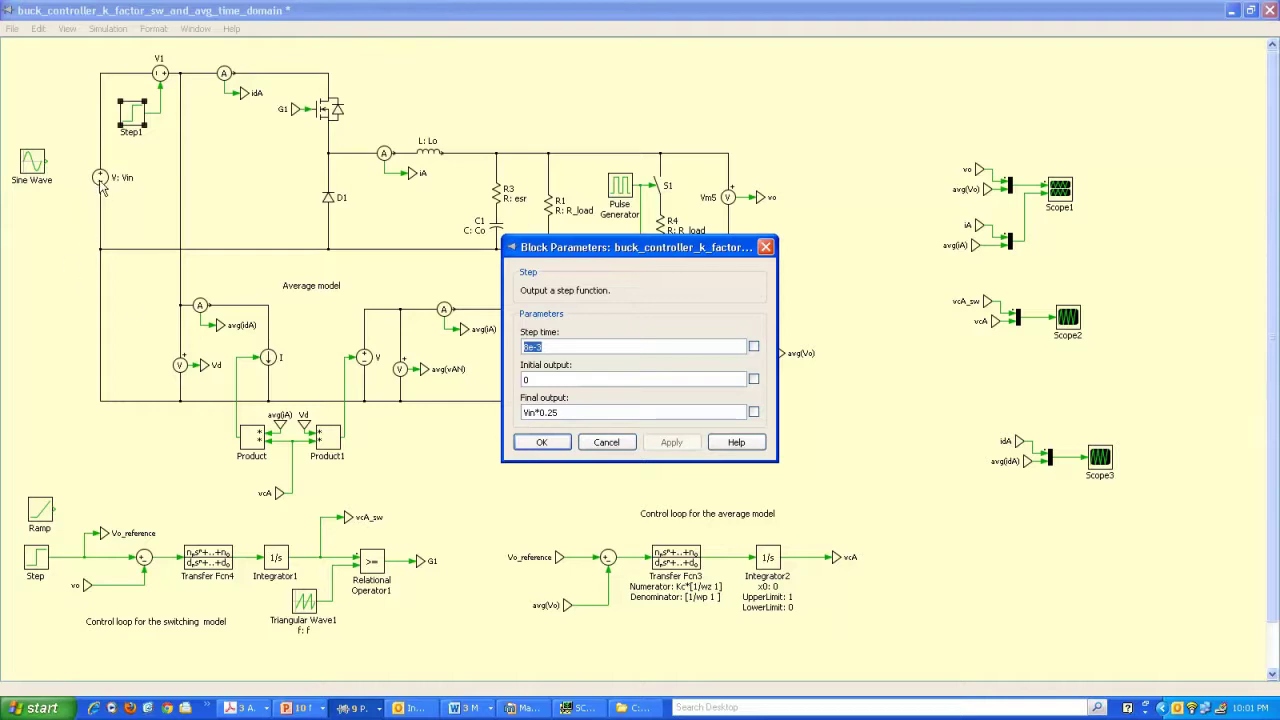
pyautogui.click(604, 446)
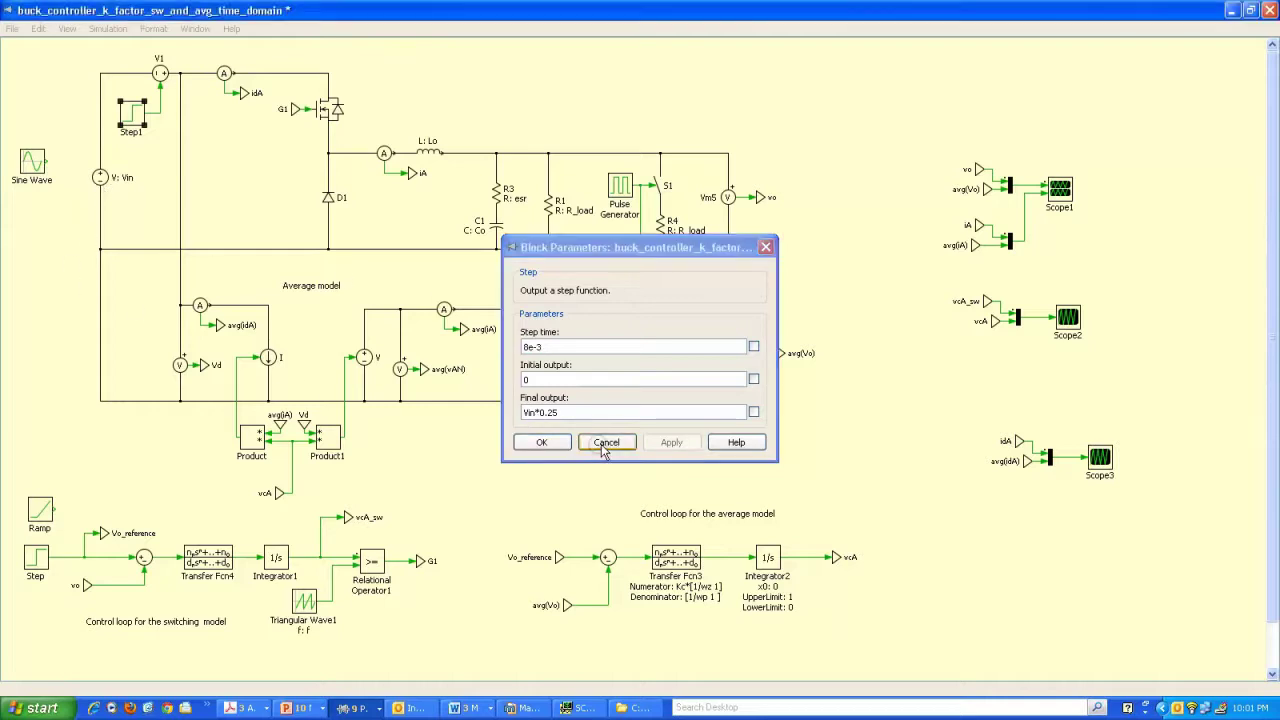
pyautogui.click(532, 476)
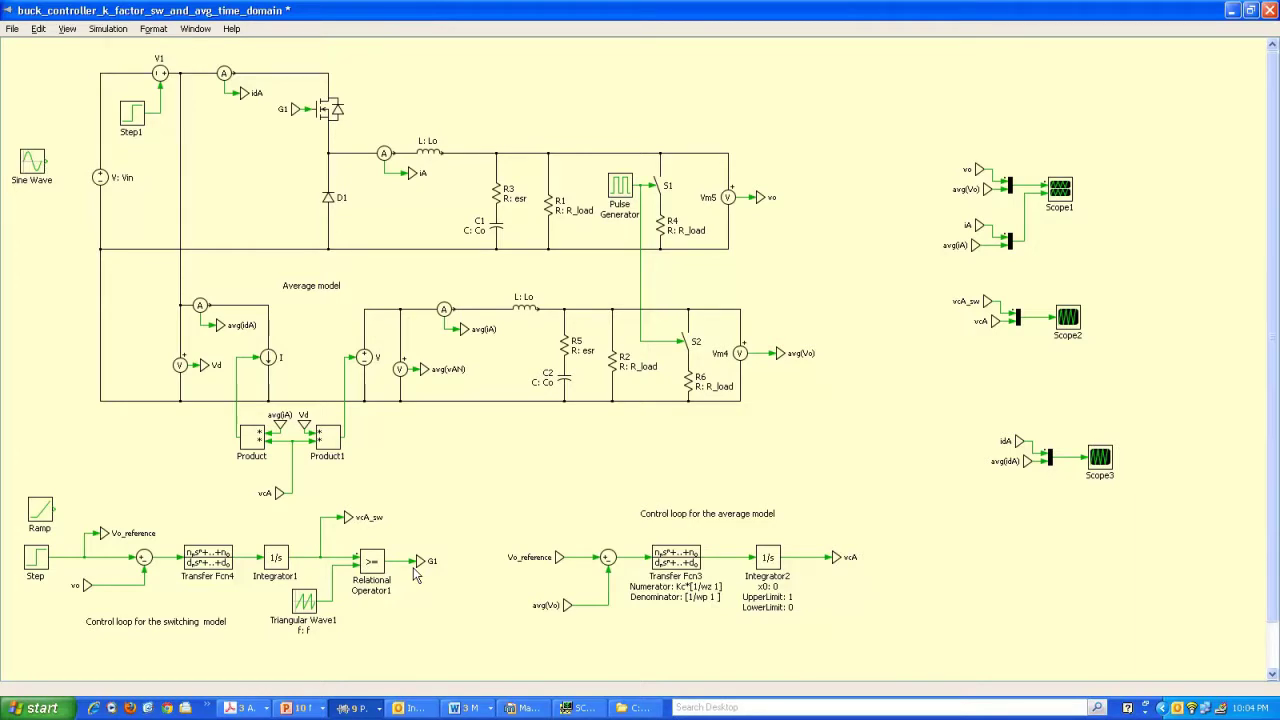
# - Review the simulation's solver settings and the model initialization commands
pyautogui.click(112, 32)
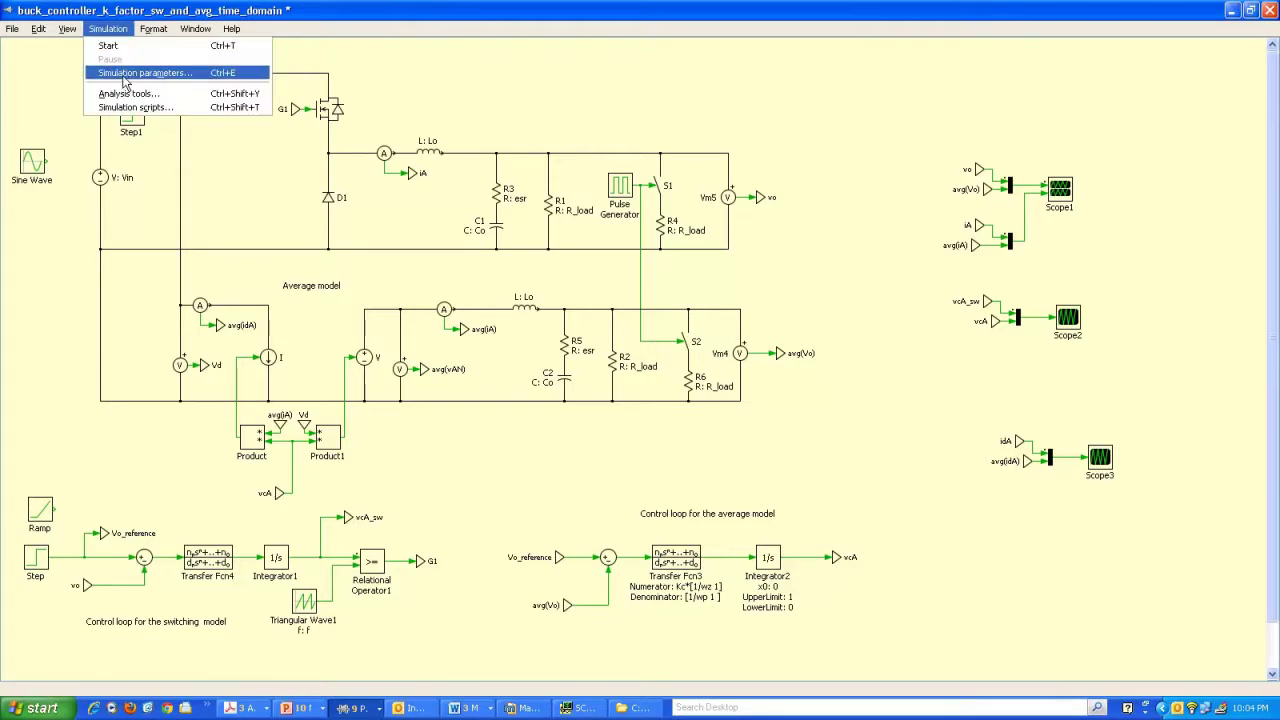
pyautogui.click(128, 80)
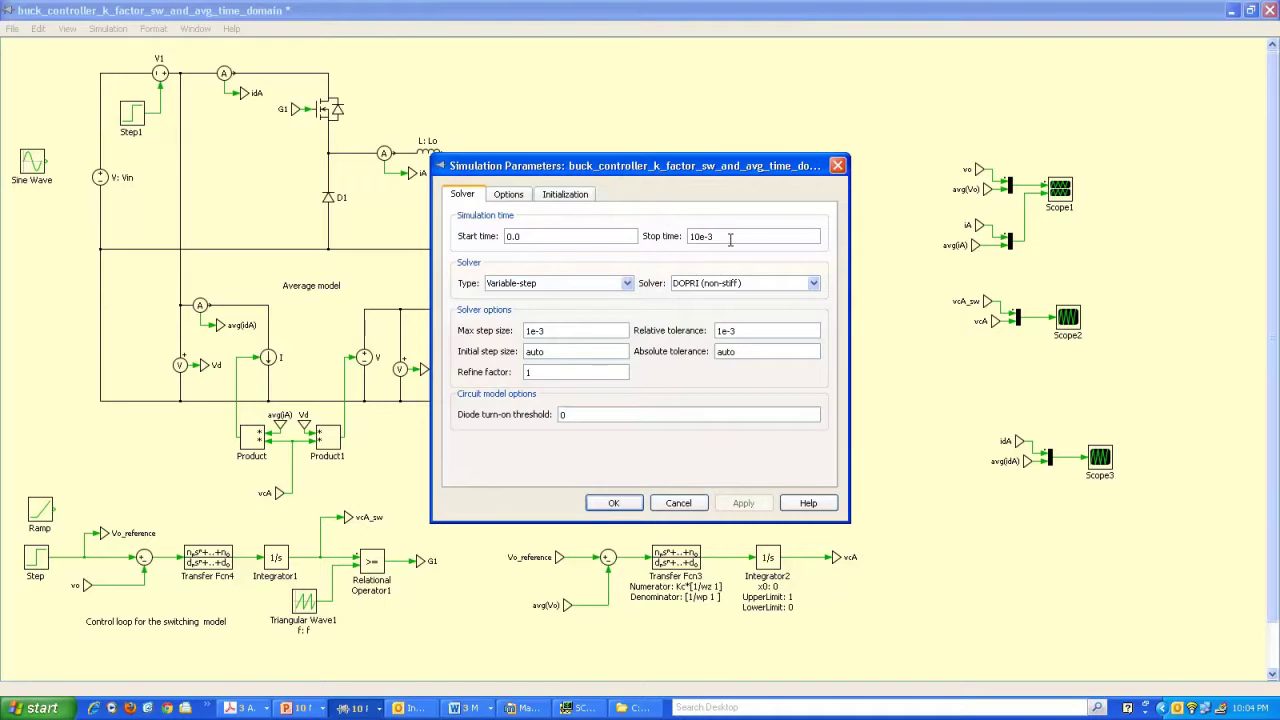
pyautogui.click(566, 199)
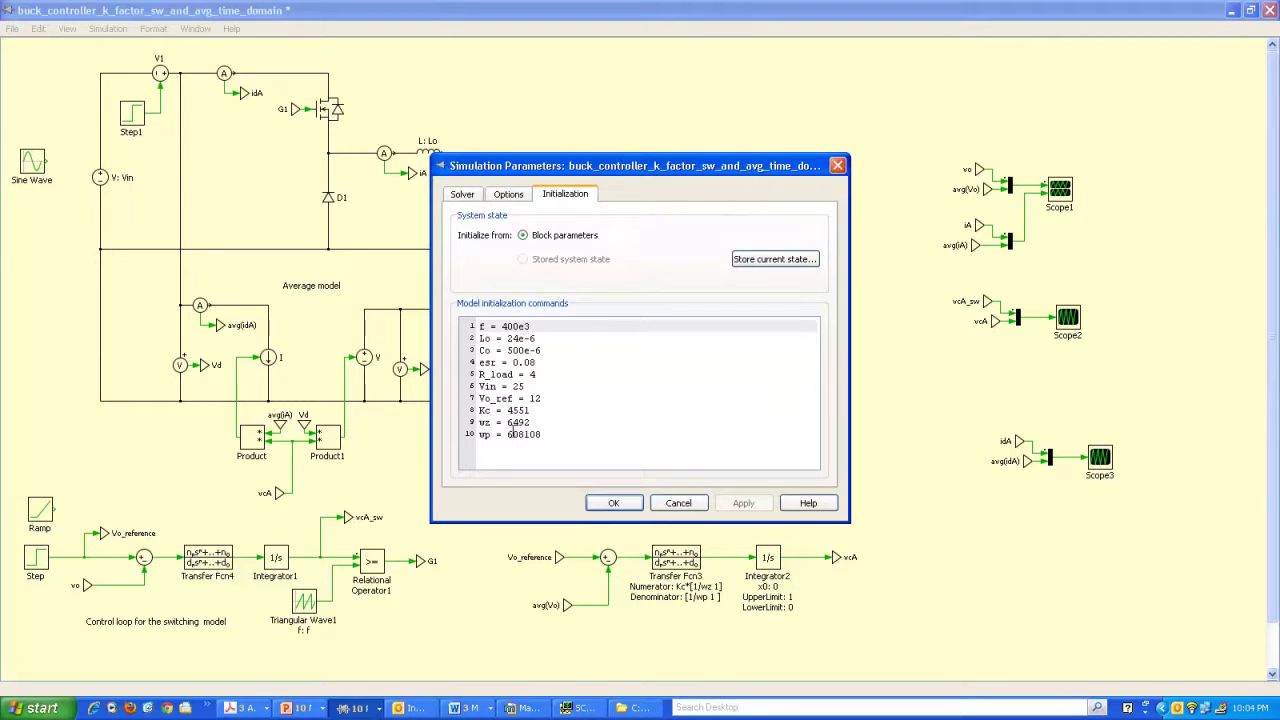
pyautogui.click(679, 503)
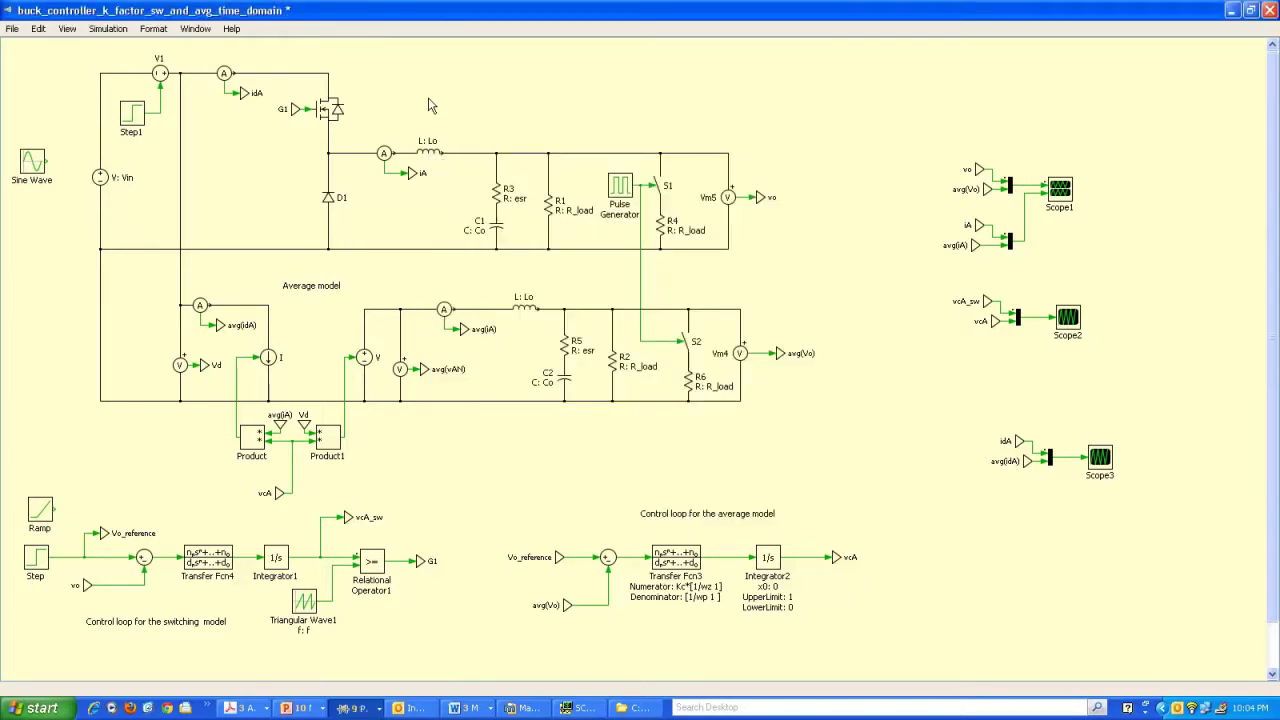
# - Run the simulation of the buck converter model and postpone the computer restart
pyautogui.click(108, 28)
pyautogui.click(118, 46)
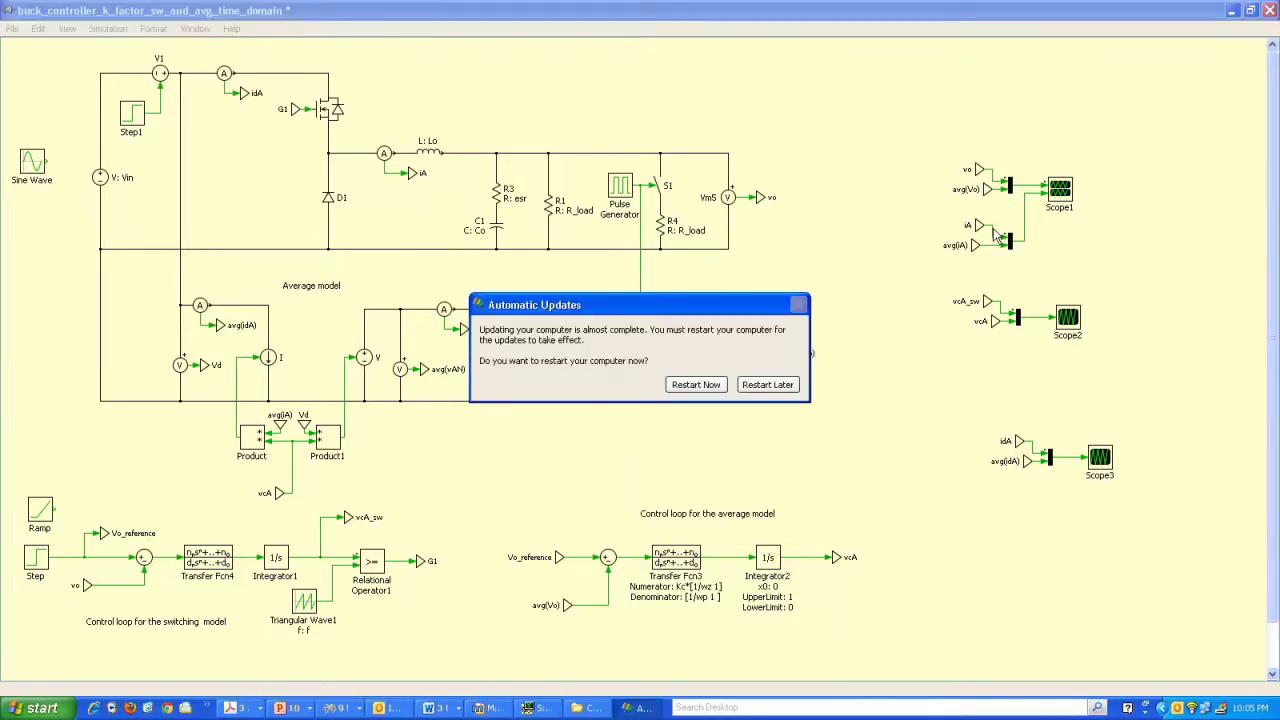
pyautogui.click(767, 386)
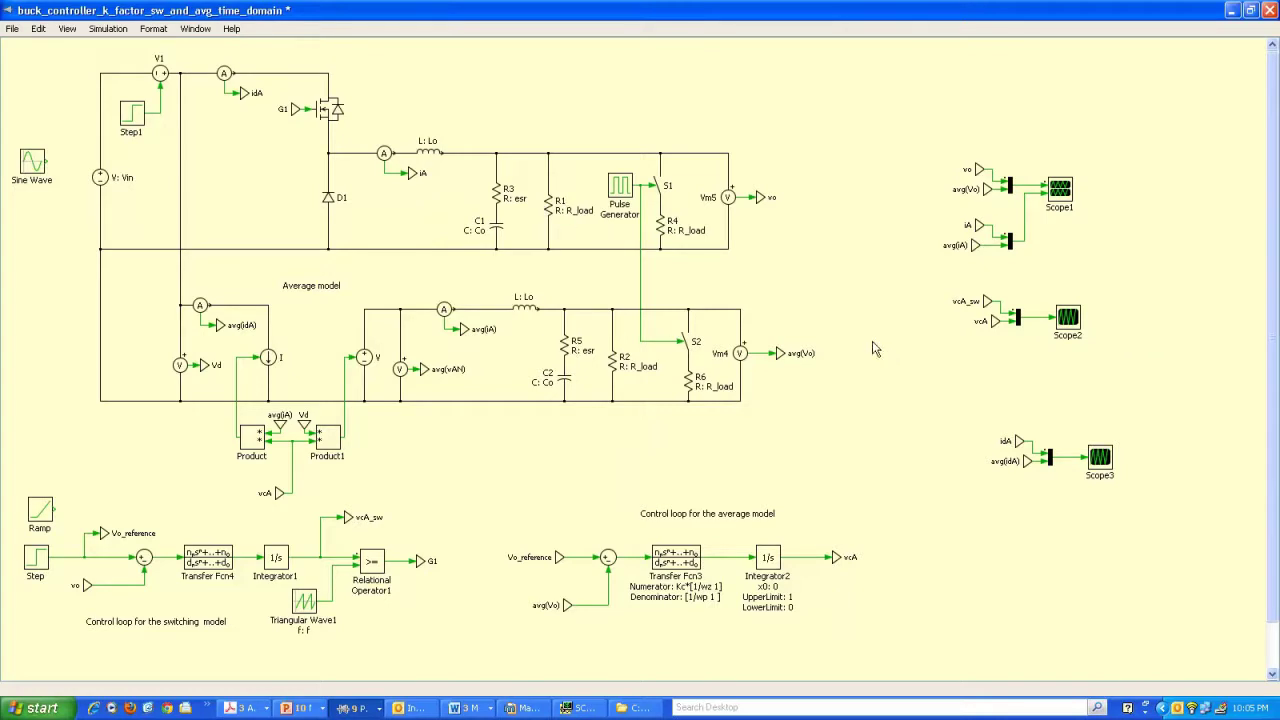
# - Hide the trace list in Scope1 and examine the output-voltage transients around 15 V between about 4.6 and 8.8 ms up close
pyautogui.doubleClick(1062, 192)
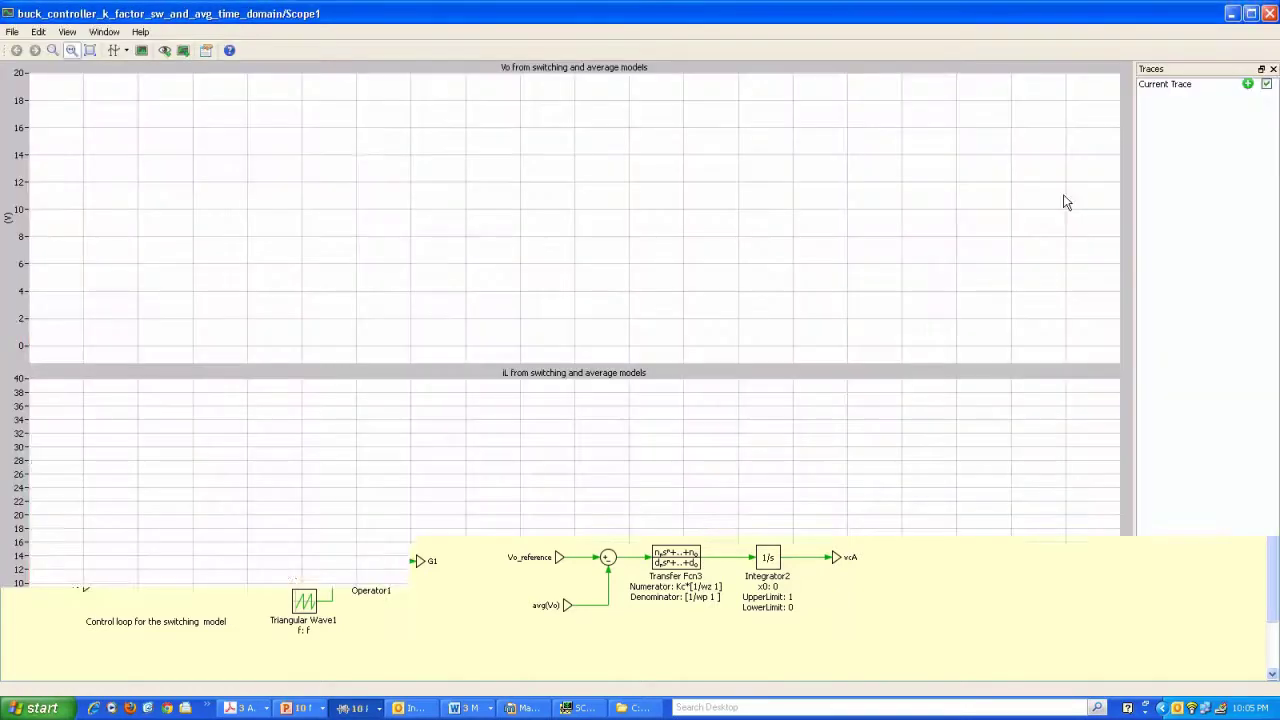
pyautogui.click(1273, 69)
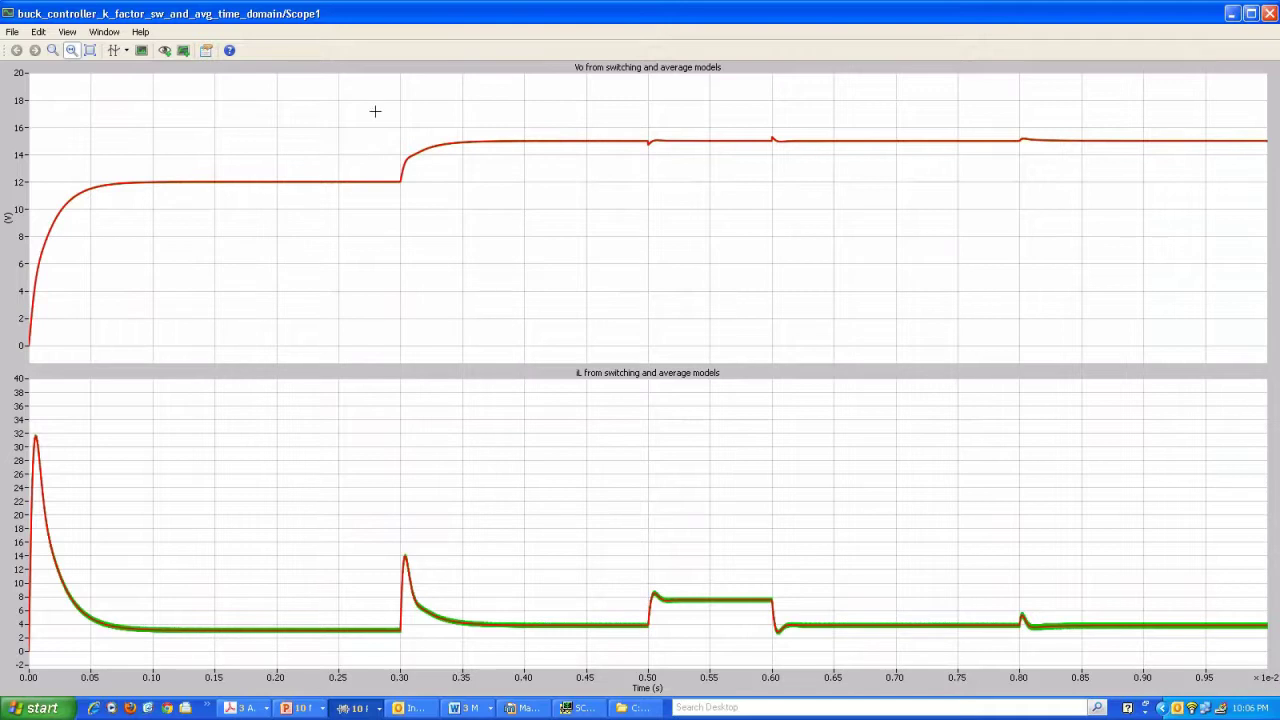
pyautogui.moveTo(383, 120); pyautogui.dragTo(428, 212)
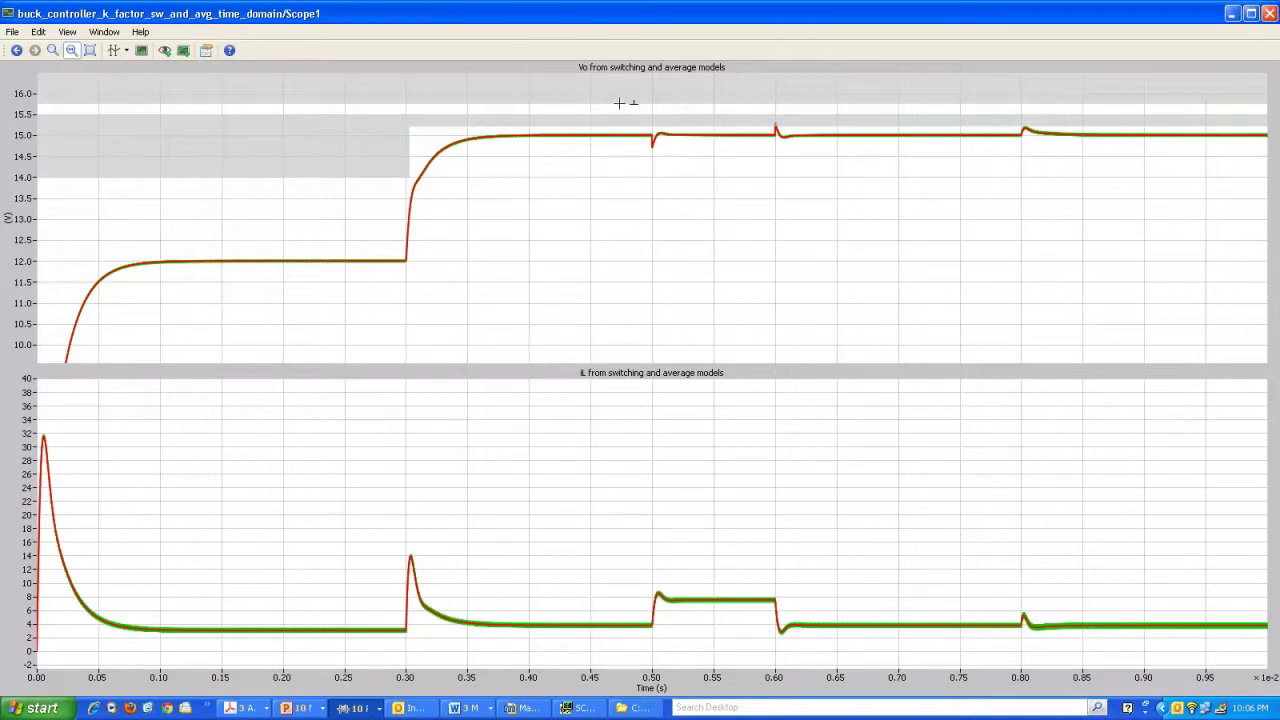
pyautogui.moveTo(633, 105); pyautogui.dragTo(693, 177)
pyautogui.moveTo(604, 166)
pyautogui.mouseDown()
pyautogui.moveTo(1006, 166)
pyautogui.moveTo(1122, 145)
pyautogui.mouseUp()
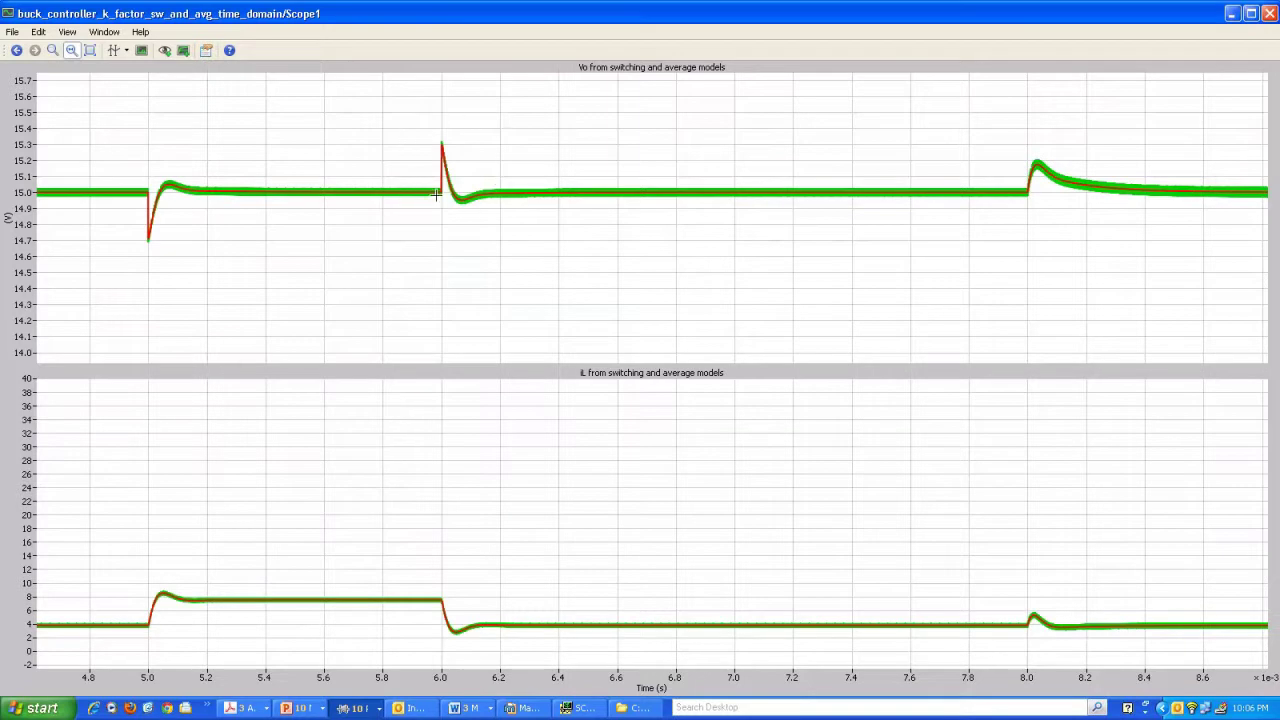
pyautogui.moveTo(436, 195)
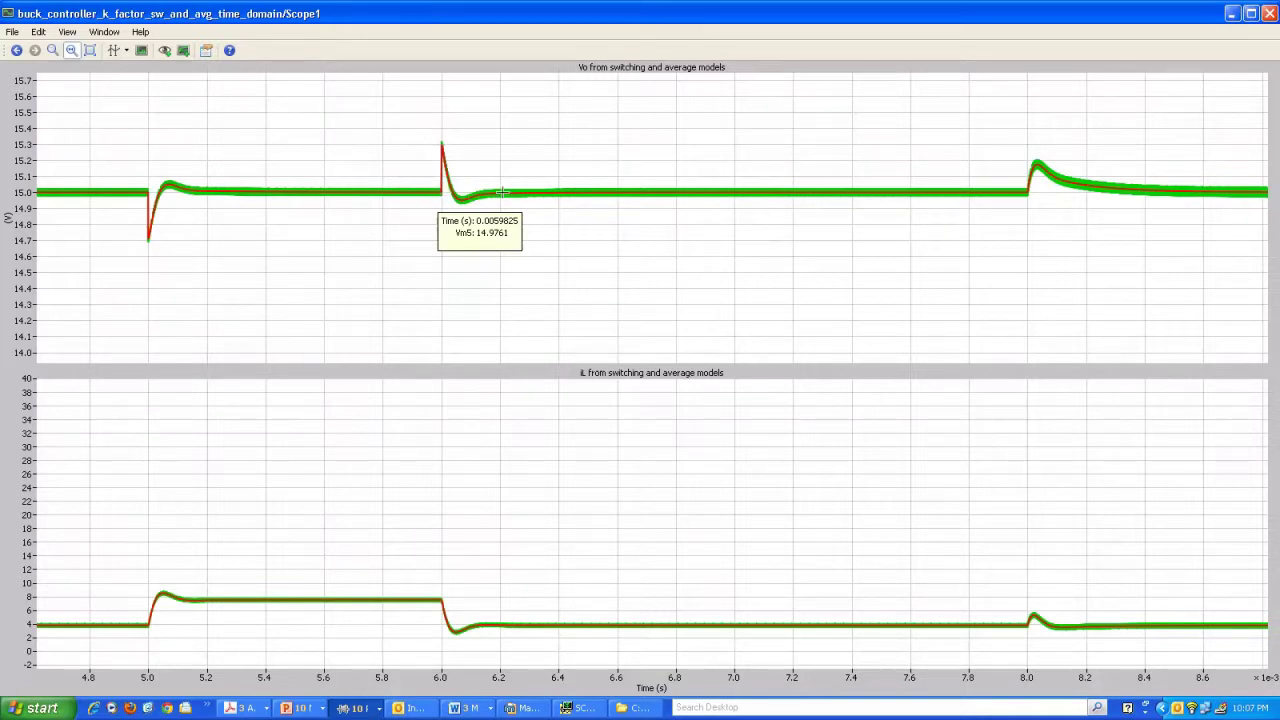
pyautogui.moveTo(505, 190)
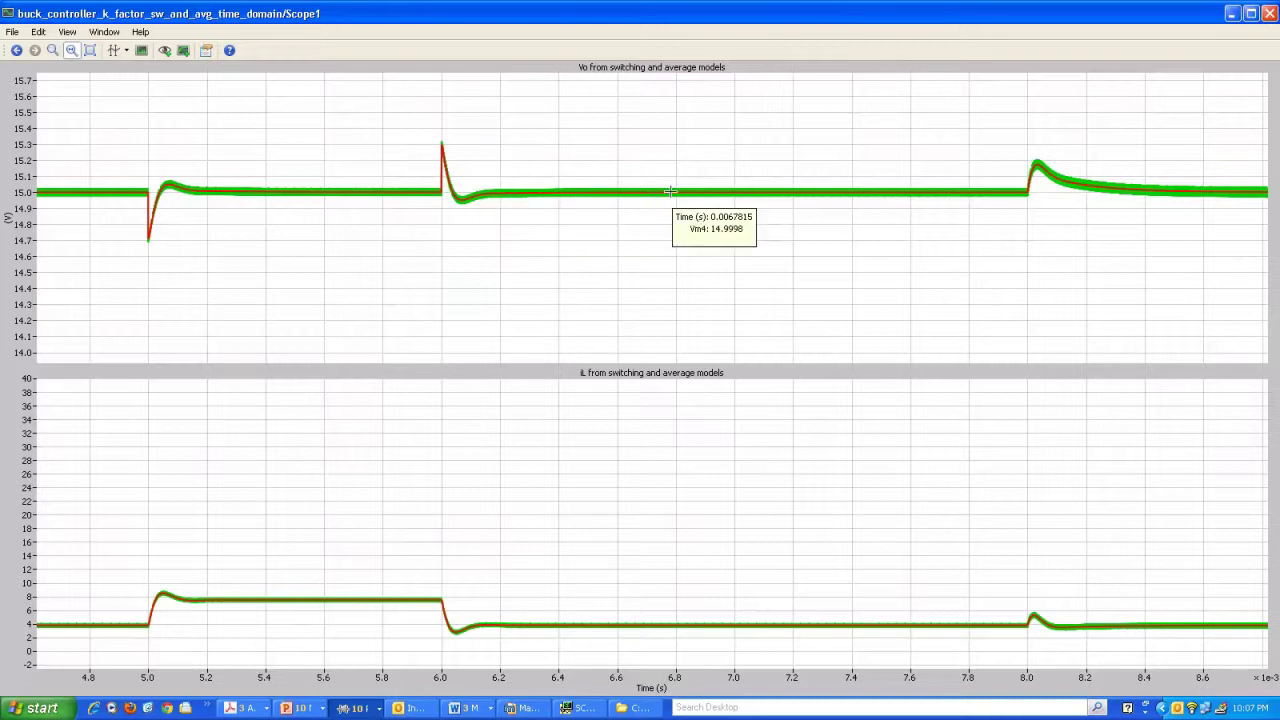
pyautogui.moveTo(1112, 196)
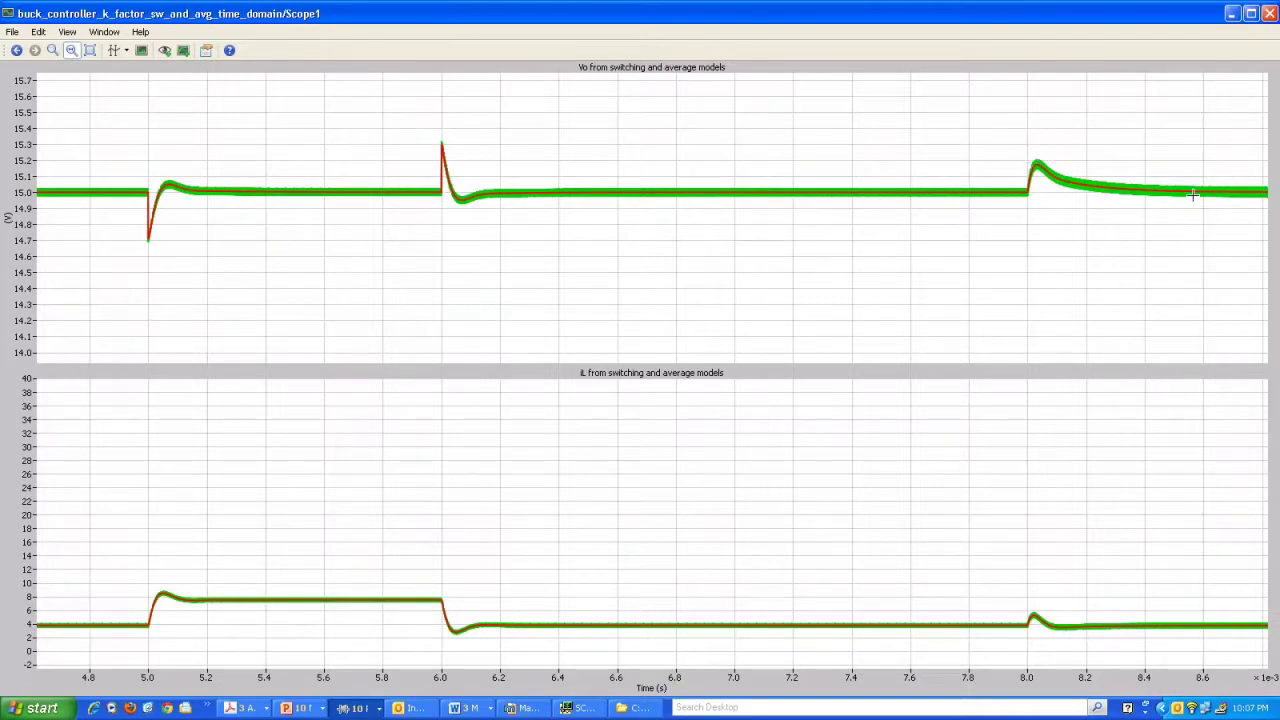
pyautogui.moveTo(1192, 195)
# - Fit the complete Scope1 waveforms and examine the start-up, load-step and input-step responses of output voltage and inductor current
pyautogui.click(88, 49)
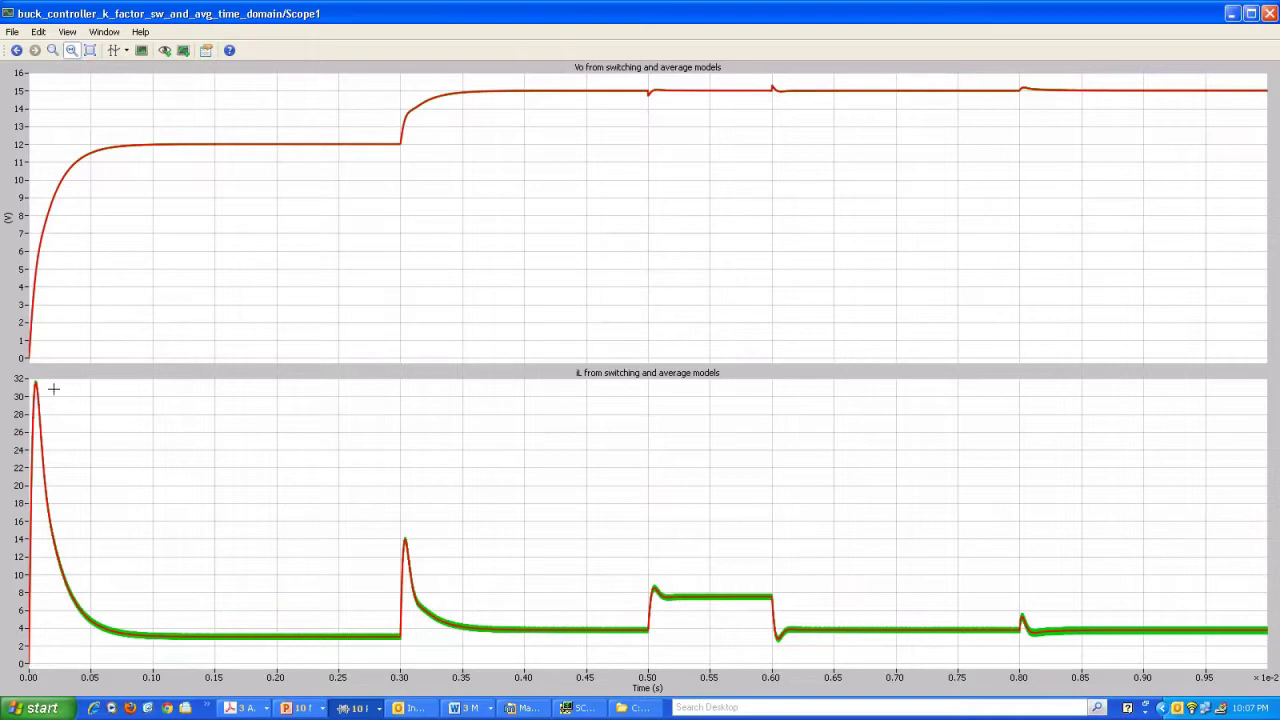
pyautogui.click(99, 150)
pyautogui.moveTo(37, 398)
pyautogui.moveTo(66, 177)
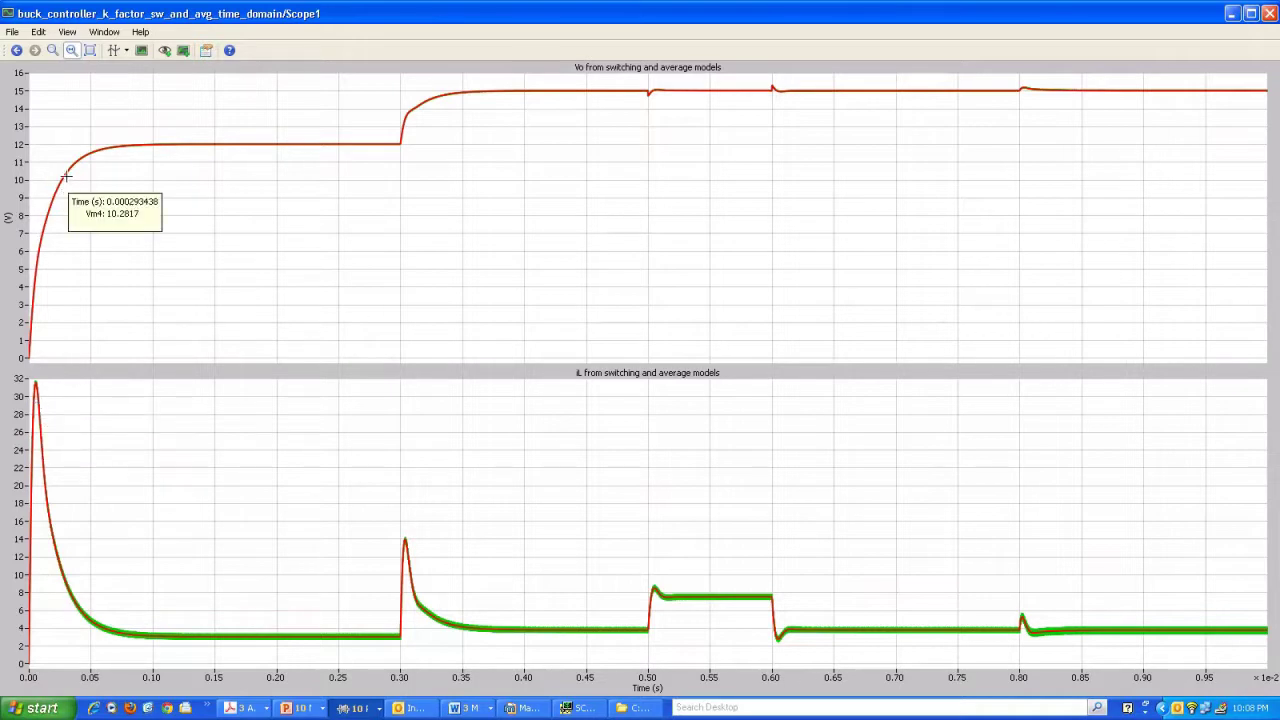
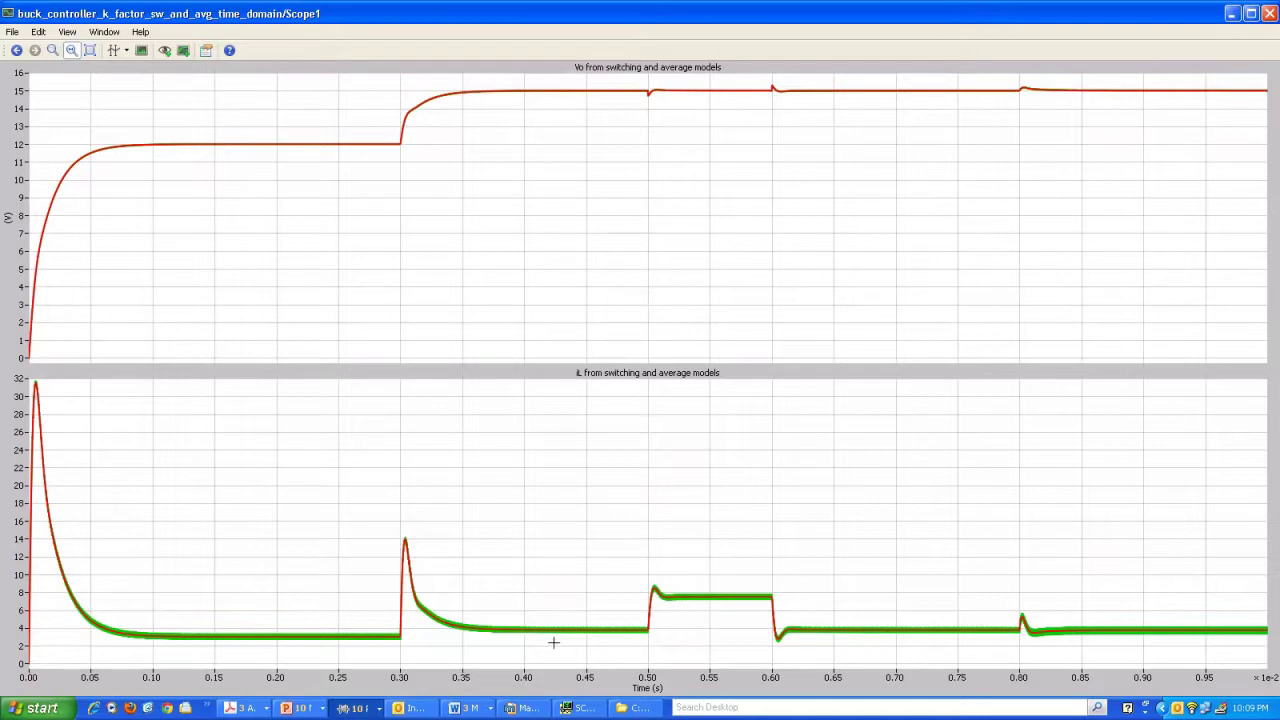
pyautogui.click(651, 629)
pyautogui.moveTo(651, 629); pyautogui.dragTo(651, 597)
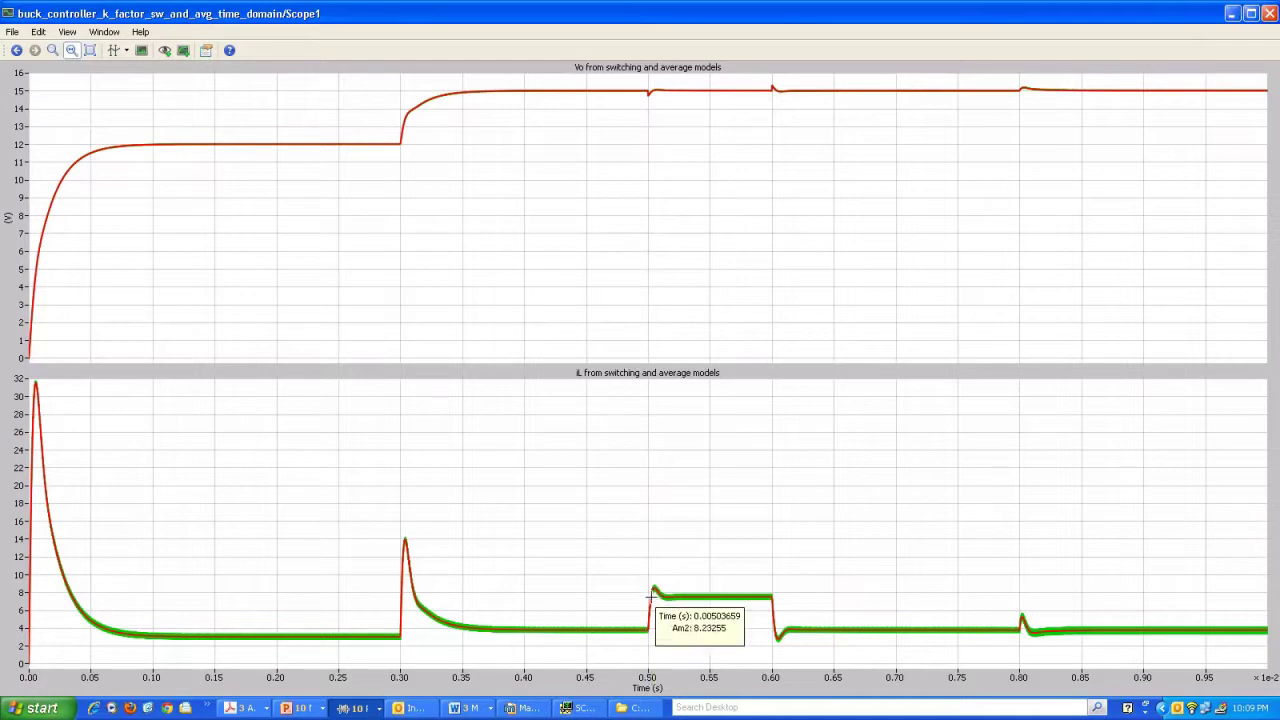
pyautogui.click(651, 596)
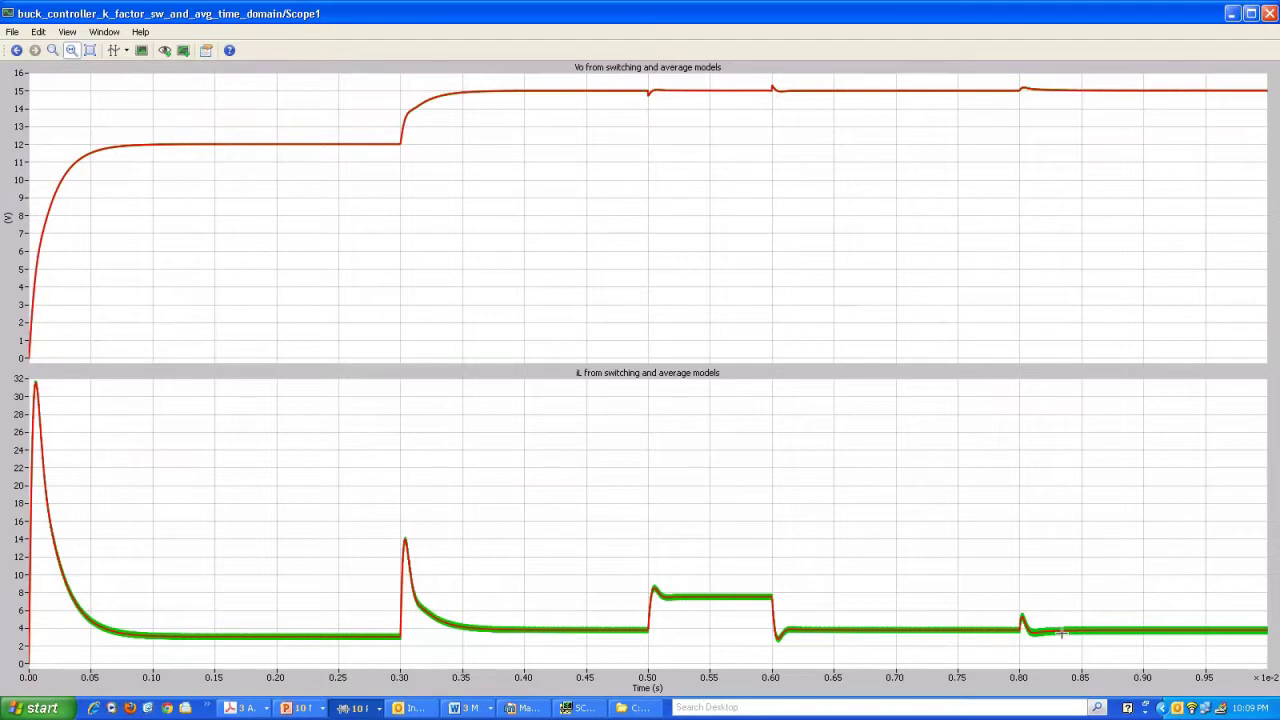
pyautogui.moveTo(1110, 632)
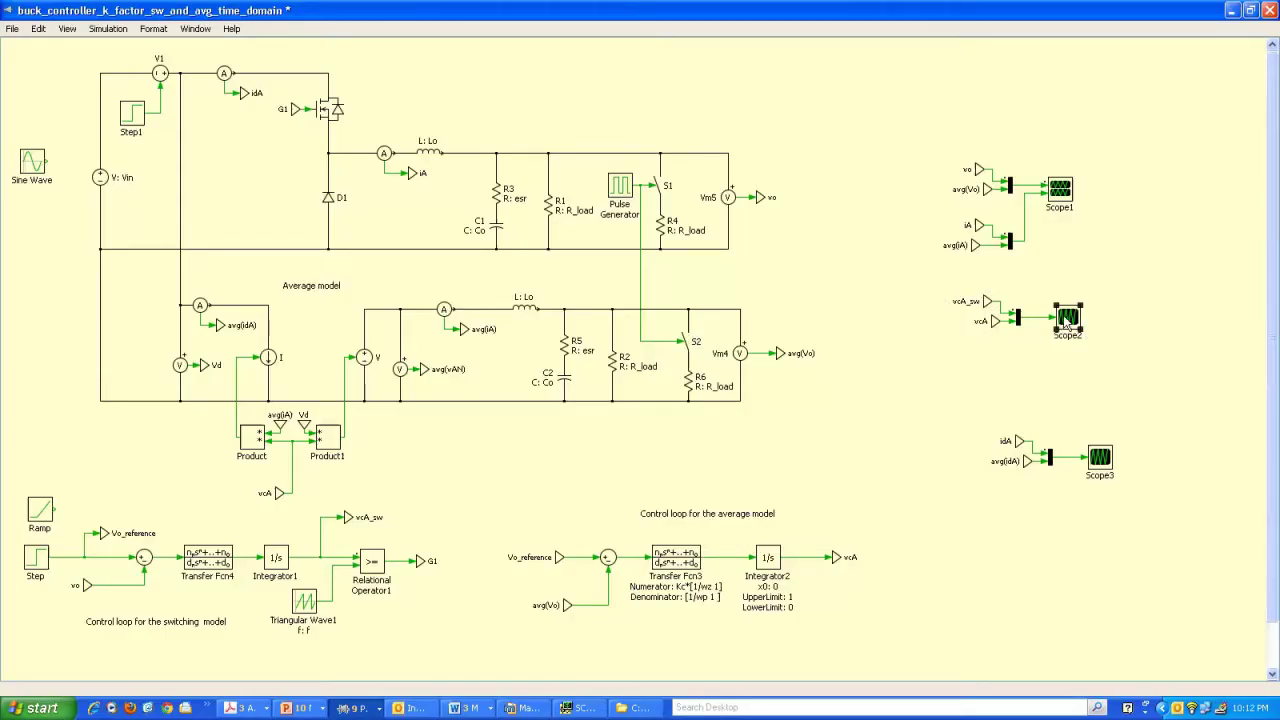
# - Hide the trace list in Scope2, examine the start-up of the control voltages up close, and restore the full waveform view
pyautogui.doubleClick(1068, 318)
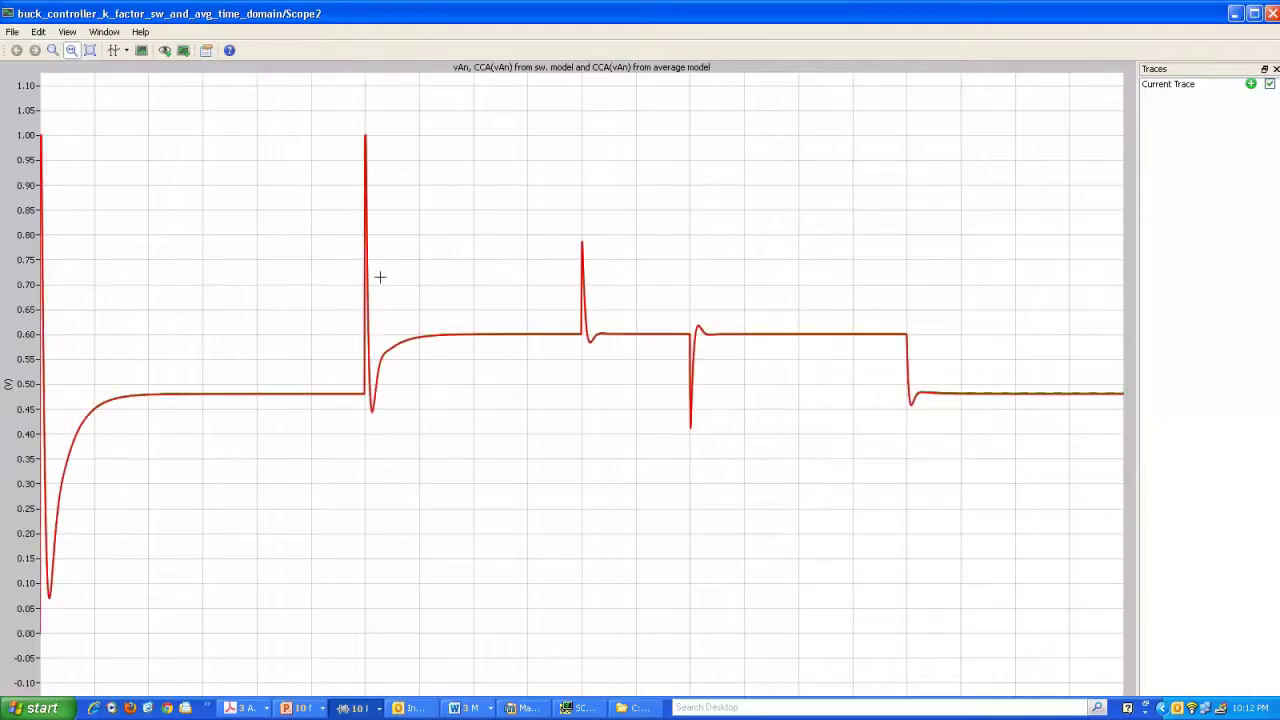
pyautogui.click(1275, 69)
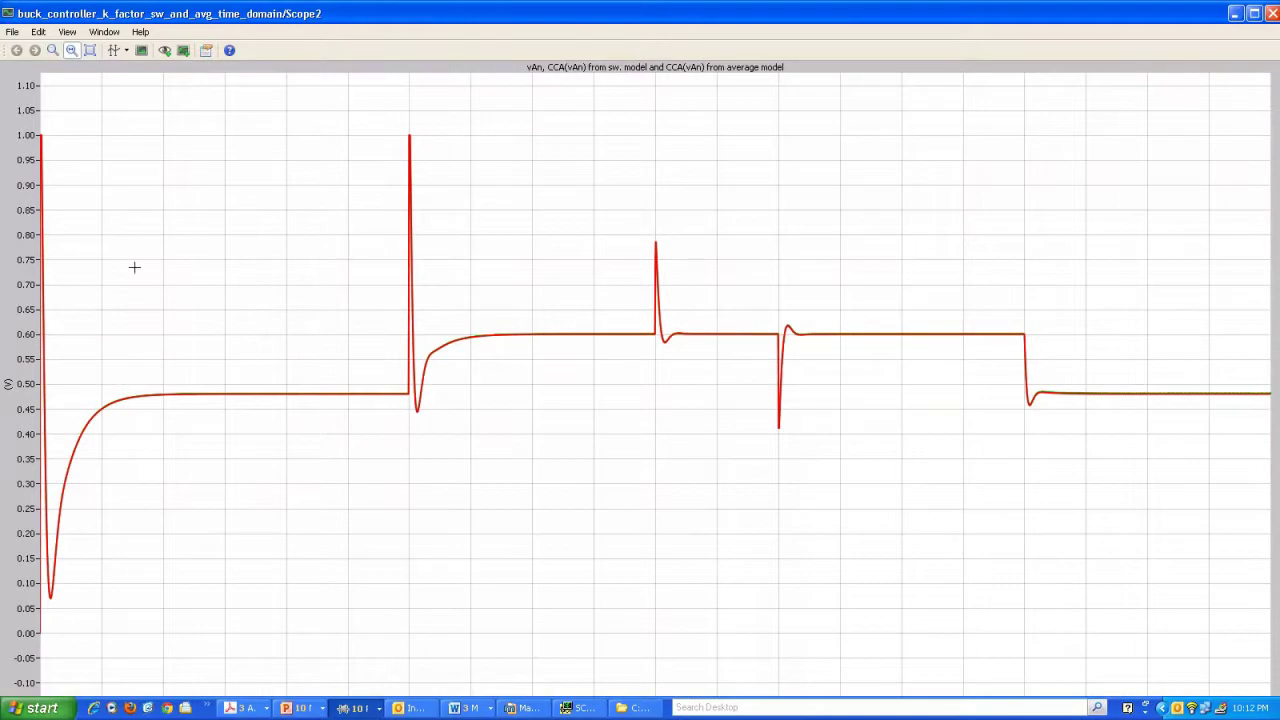
pyautogui.moveTo(60, 238); pyautogui.dragTo(14, 238)
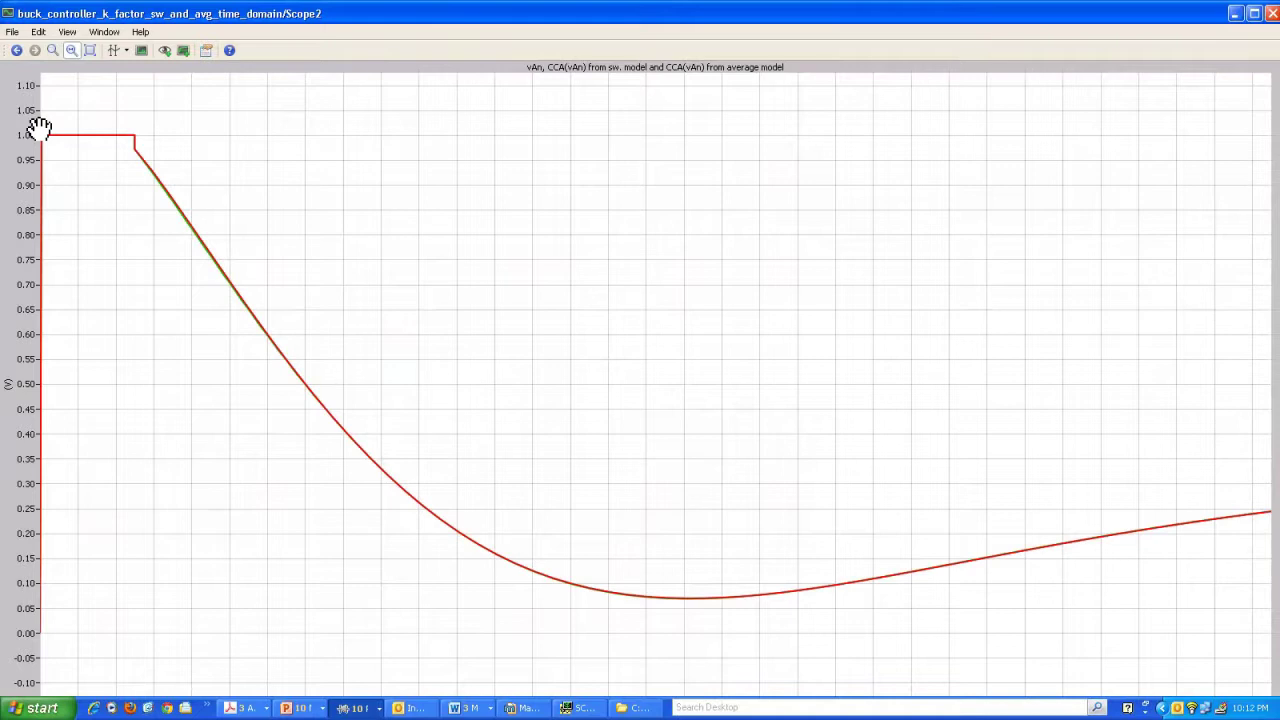
pyautogui.moveTo(57, 136)
pyautogui.moveTo(146, 162)
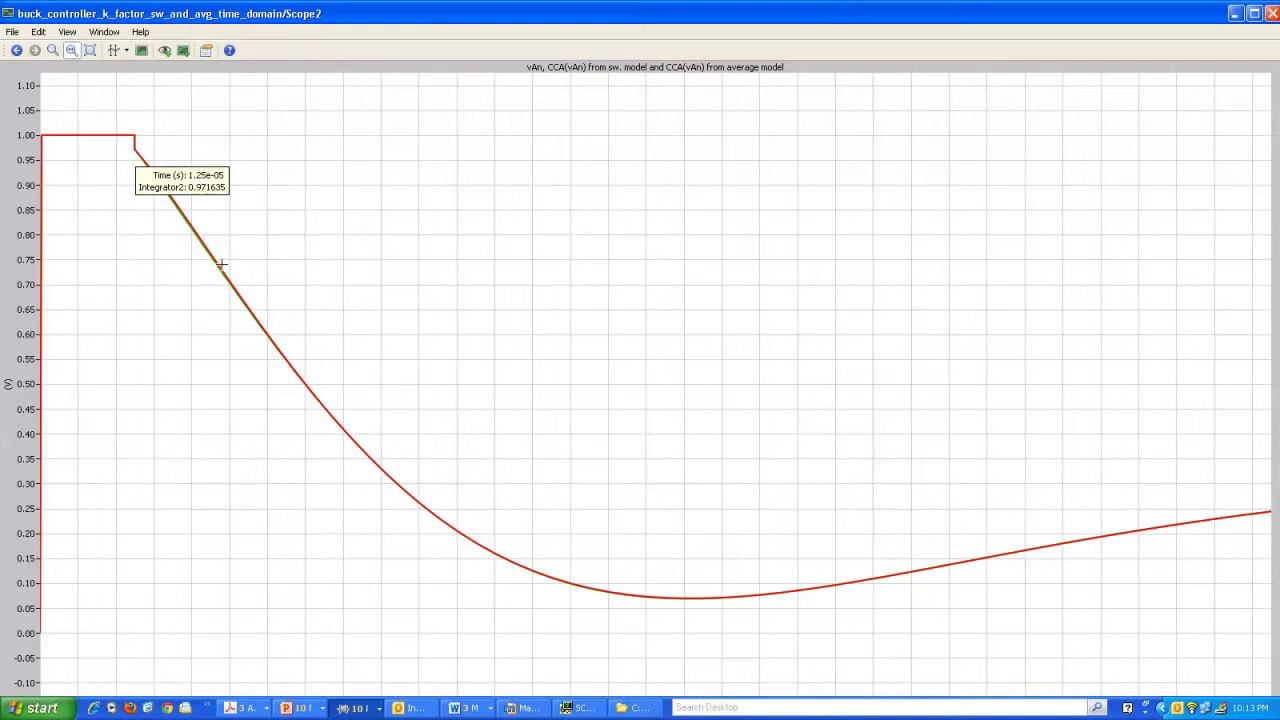
pyautogui.moveTo(246, 310)
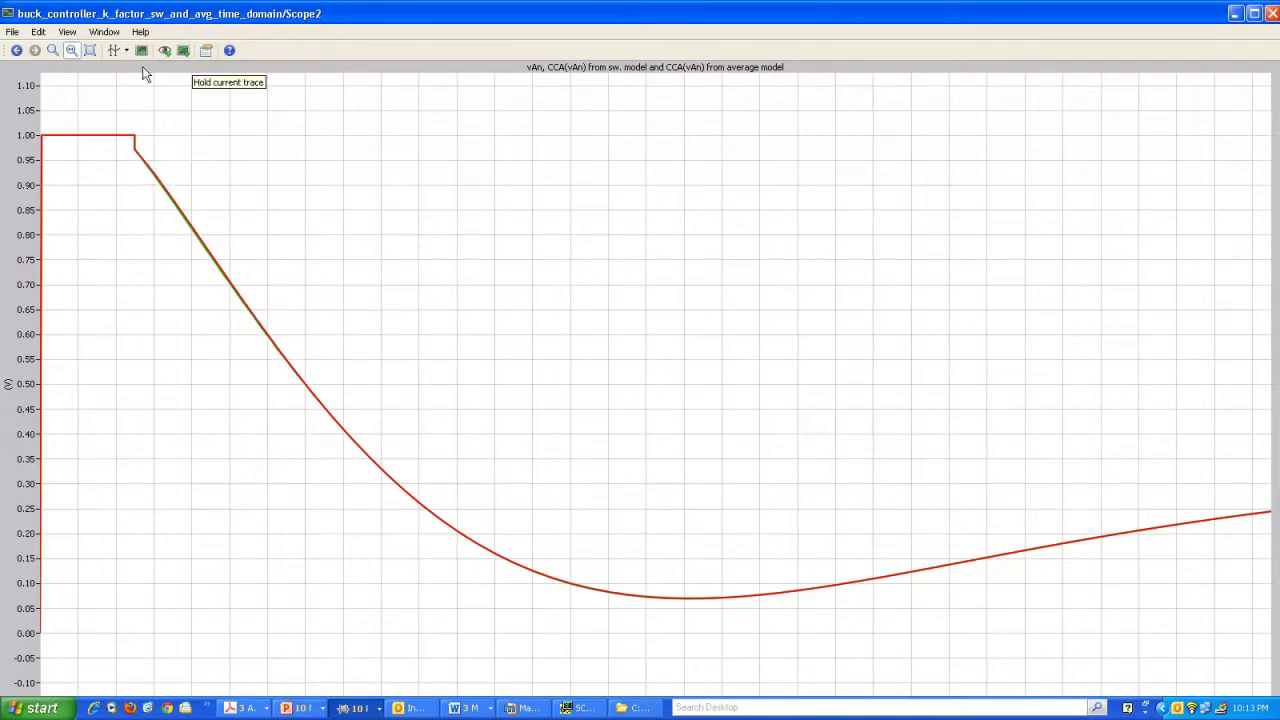
pyautogui.click(89, 50)
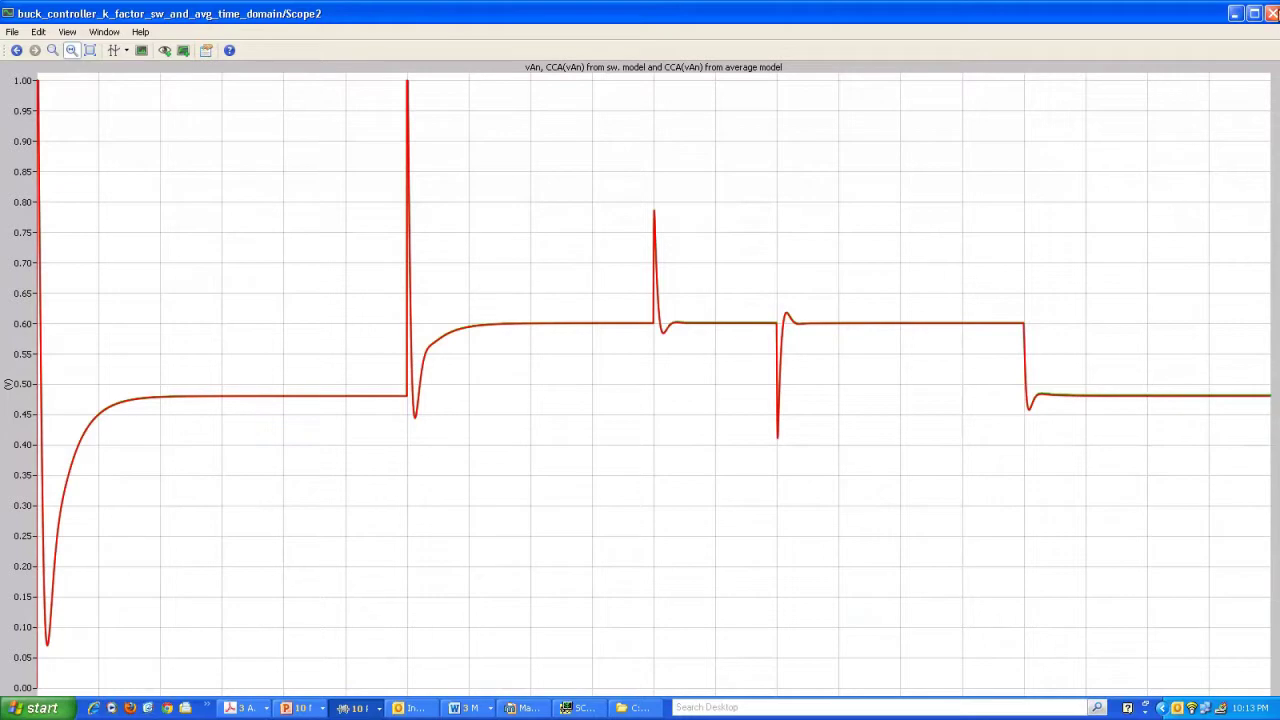
# - Close Scope2 and compare the switching and average input currents idA and avg(idA) in Scope3
pyautogui.click(1272, 14)
pyautogui.click(1157, 408)
pyautogui.click(1102, 464)
pyautogui.doubleClick(1101, 460)
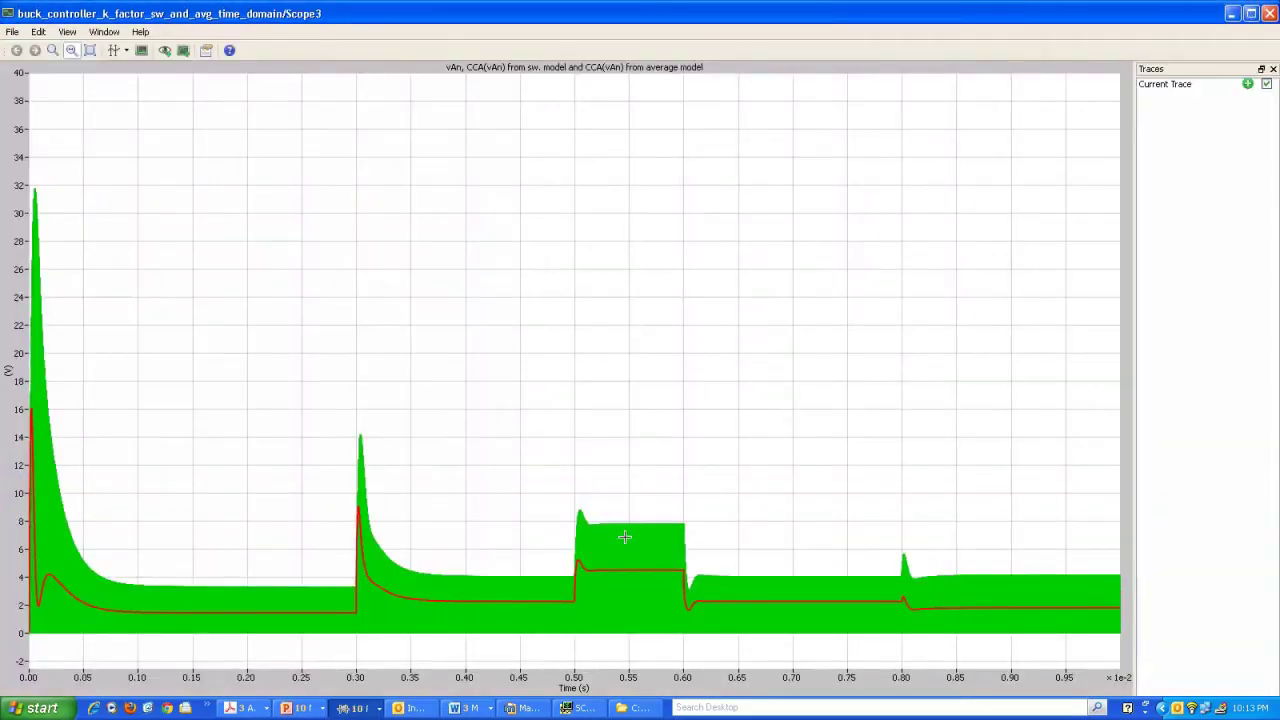
pyautogui.moveTo(612, 541)
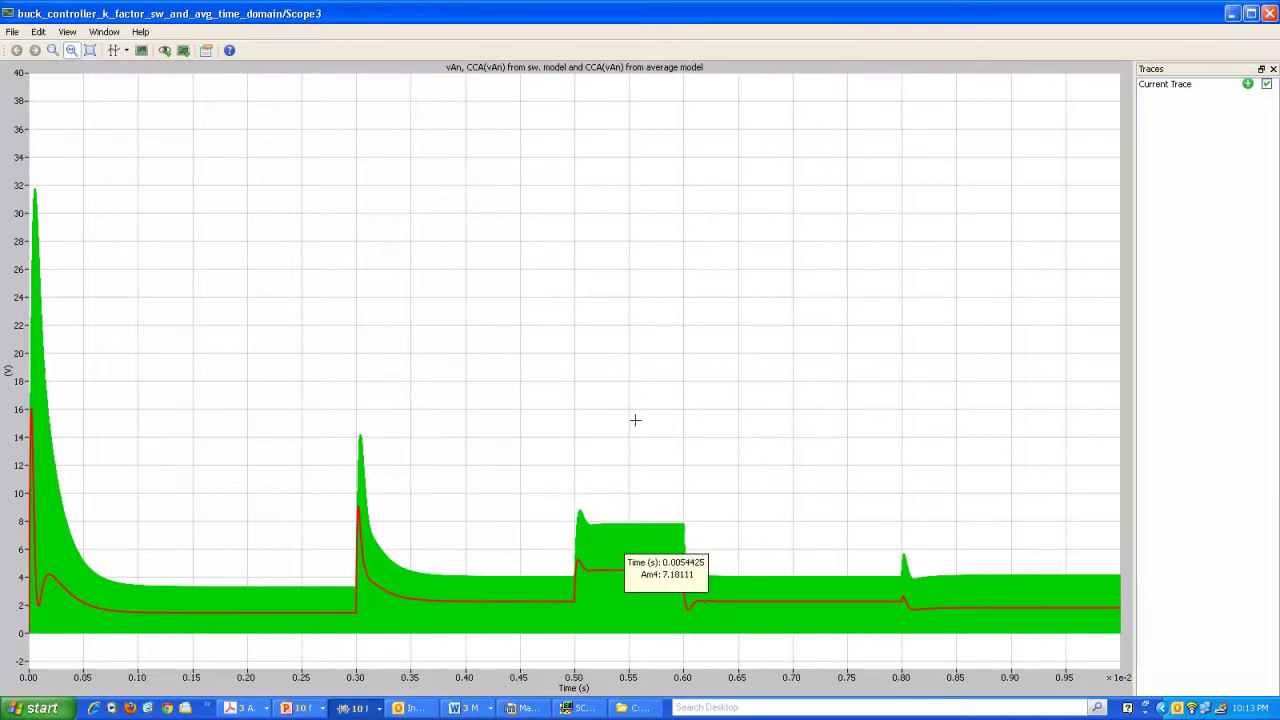
pyautogui.click(1270, 16)
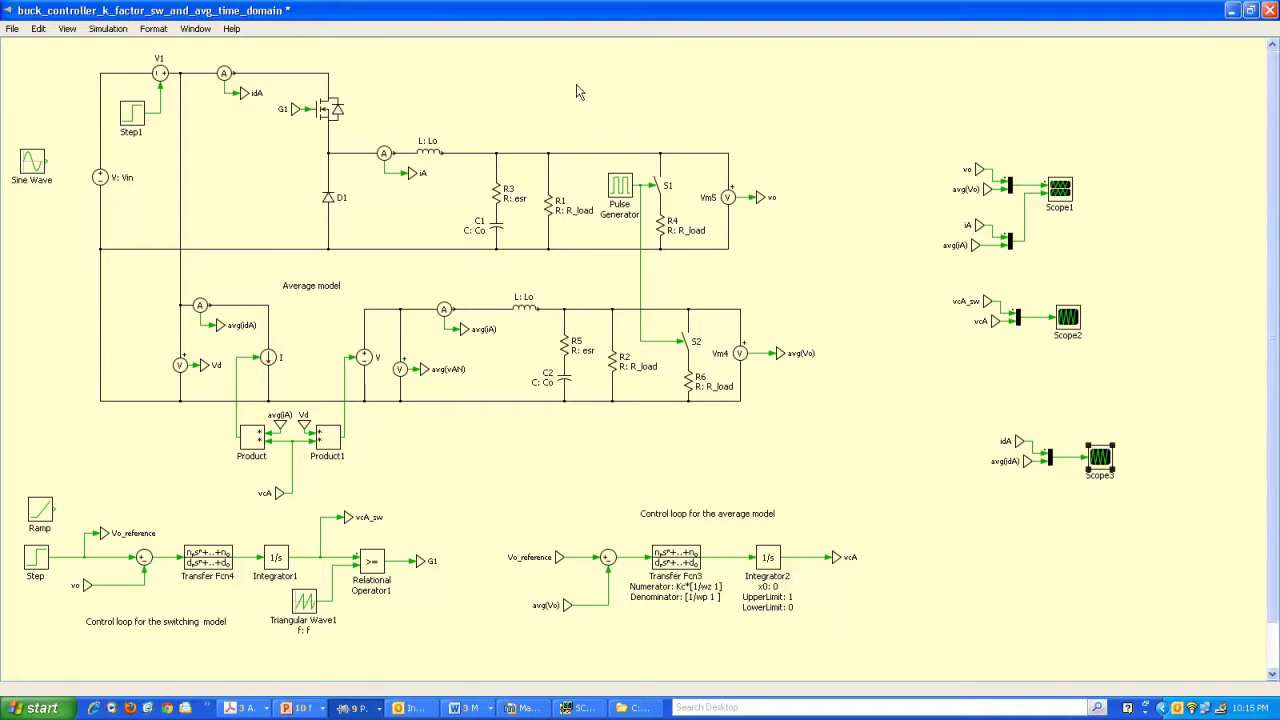
# - Check the solver settings in the simulation parameters again and close them
pyautogui.click(108, 30)
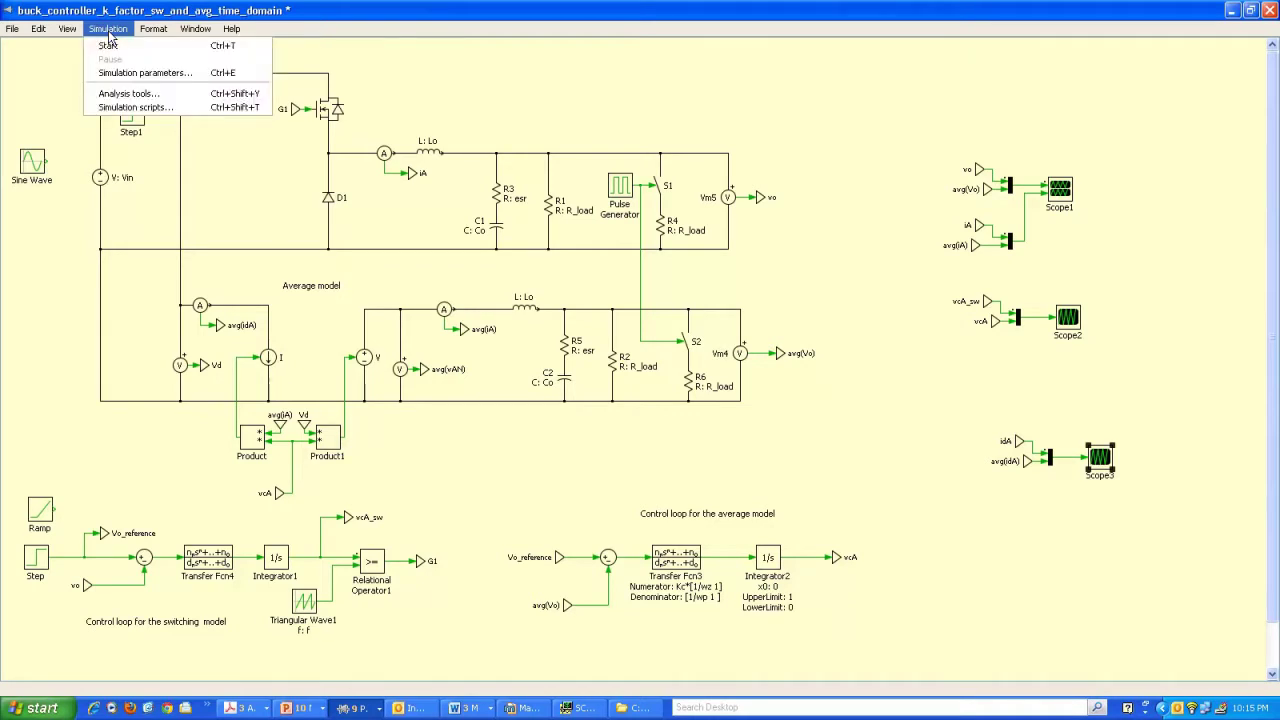
pyautogui.click(145, 73)
pyautogui.click(678, 503)
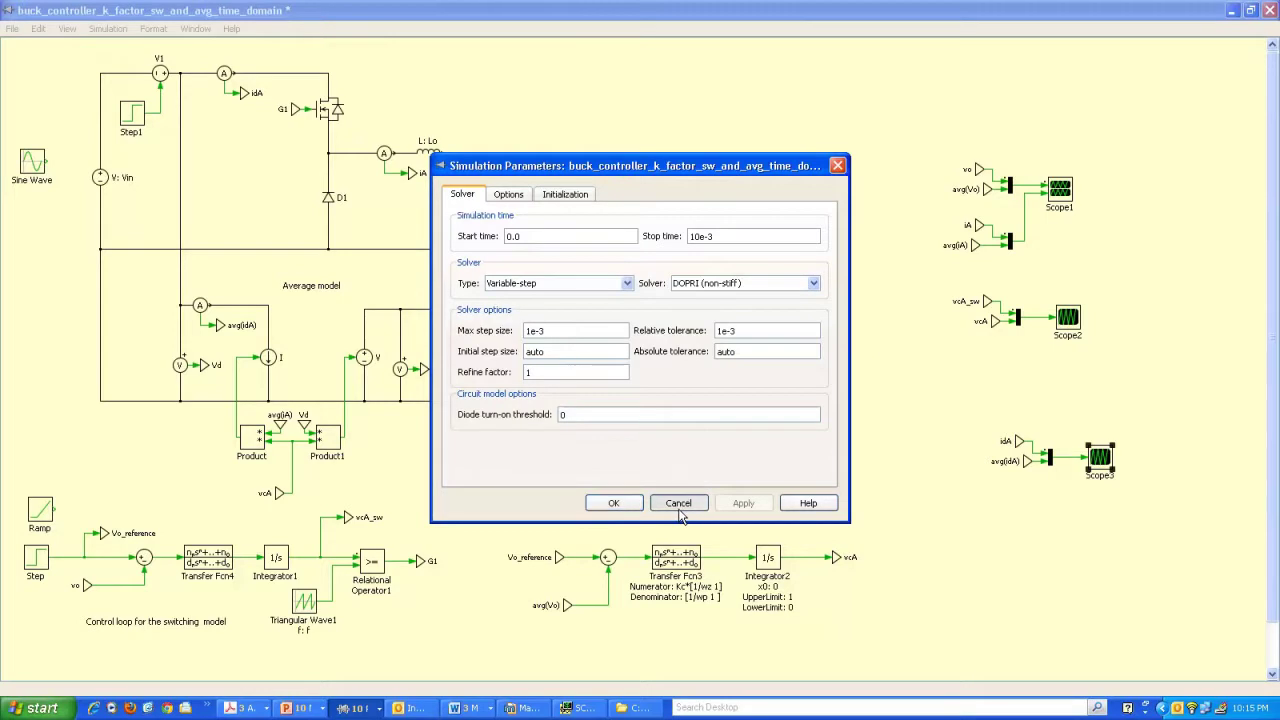
# - Run the simulation, hold the resulting Scope1 waveforms as a saved trace, and postpone the computer restart
pyautogui.click(108, 28)
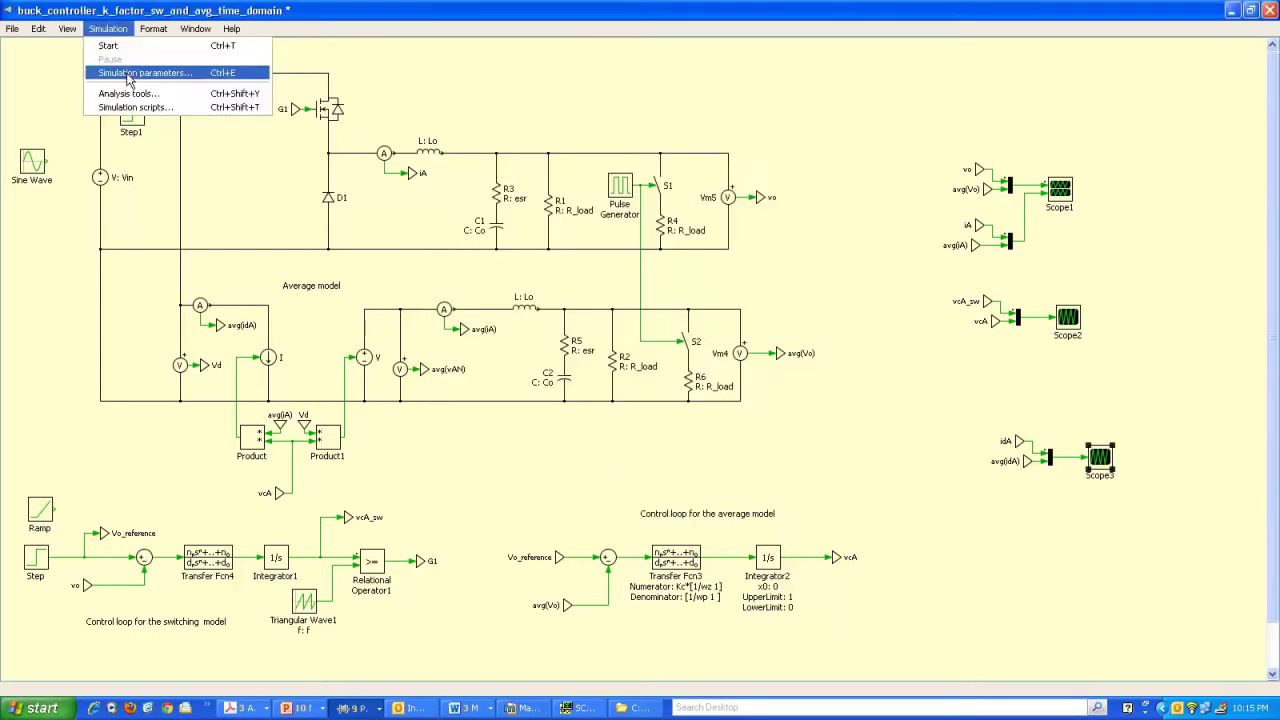
pyautogui.click(105, 44)
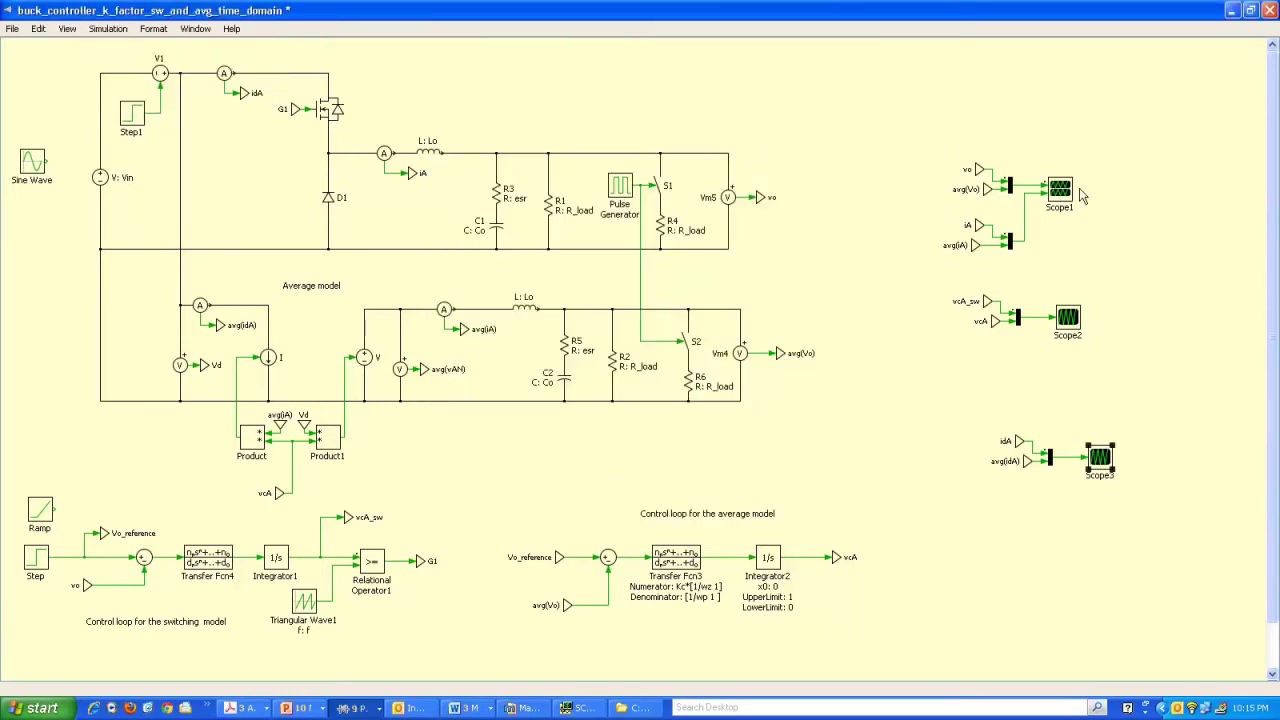
pyautogui.doubleClick(1062, 195)
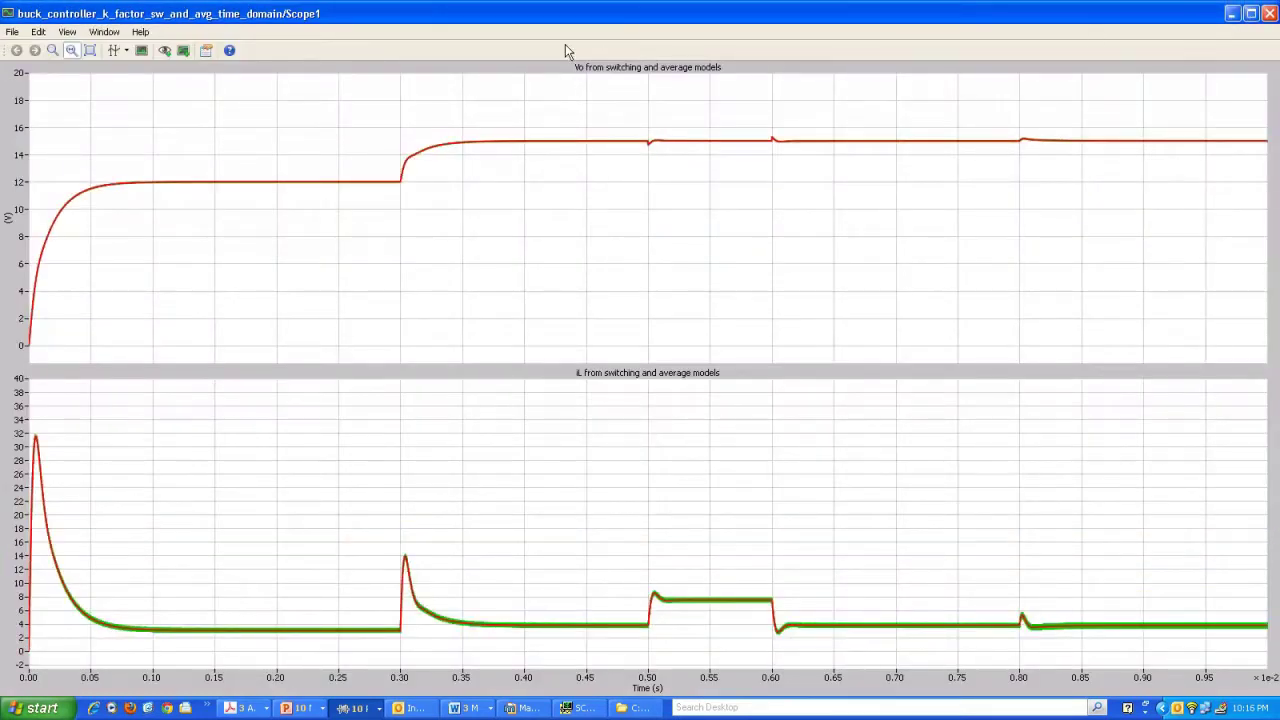
pyautogui.click(183, 50)
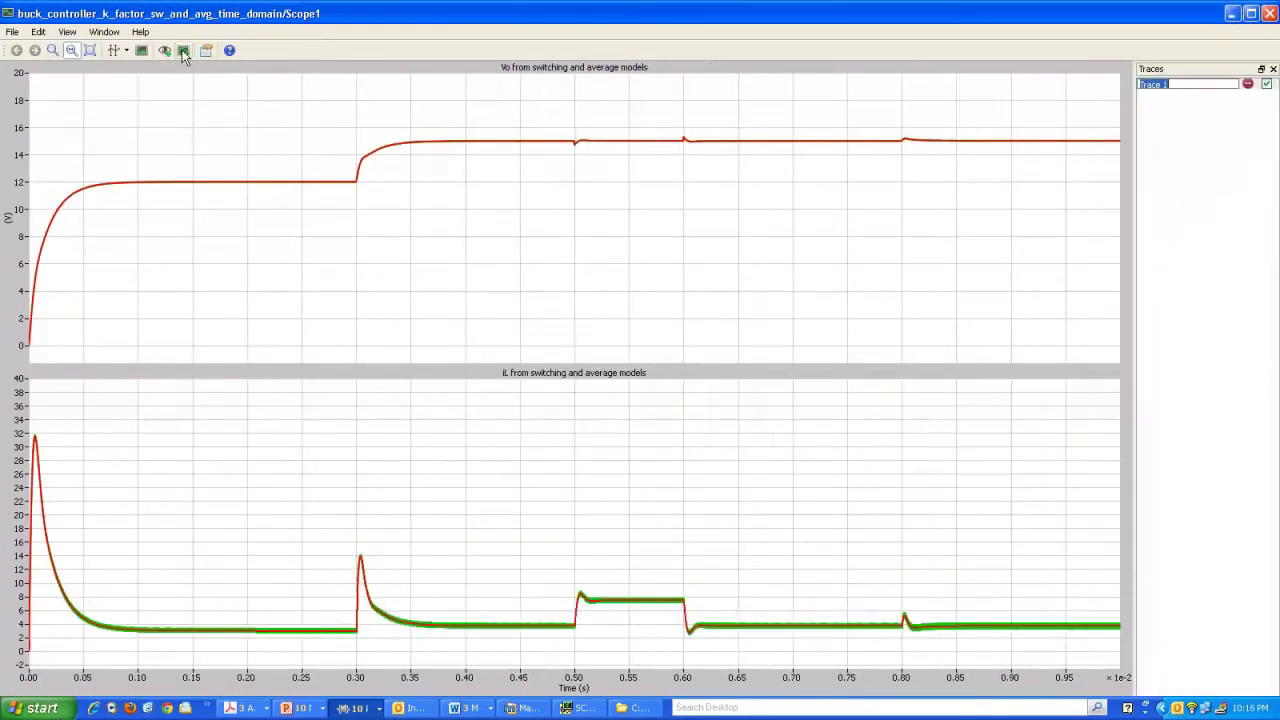
pyautogui.click(1232, 13)
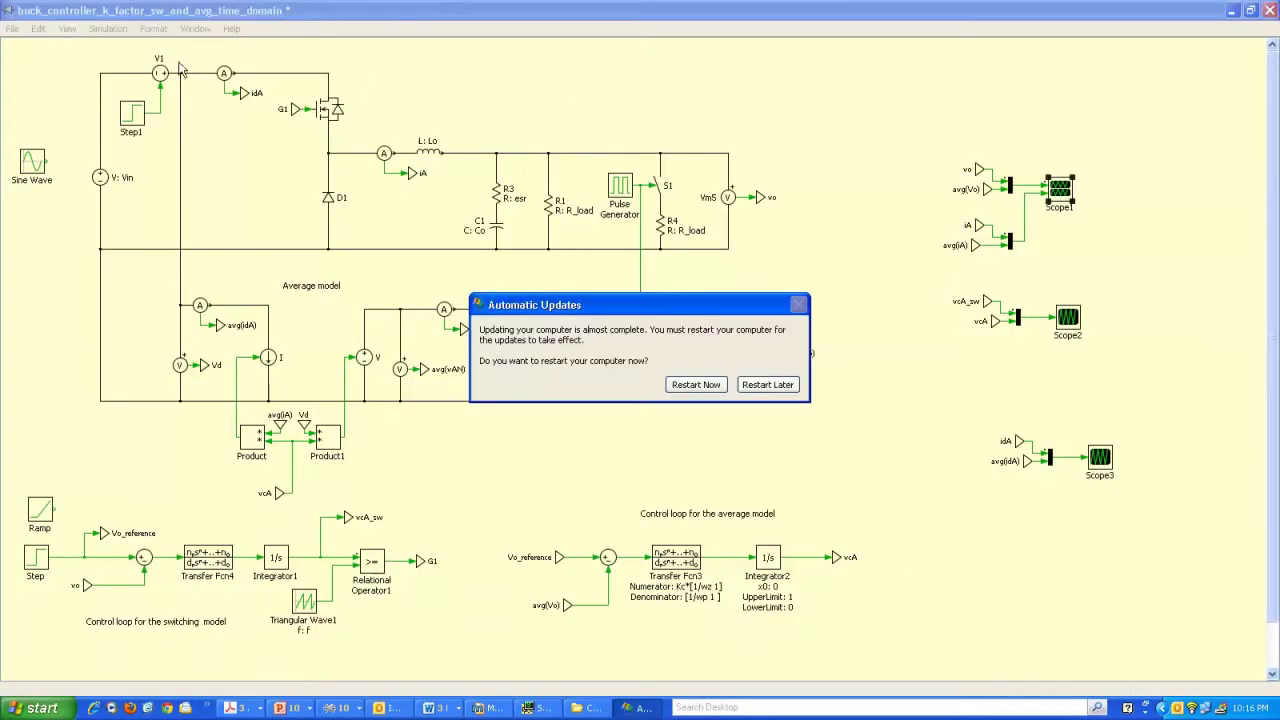
pyautogui.click(753, 384)
# - Set Vin to 30 and R_load to 12 in the model initialization commands
pyautogui.click(106, 30)
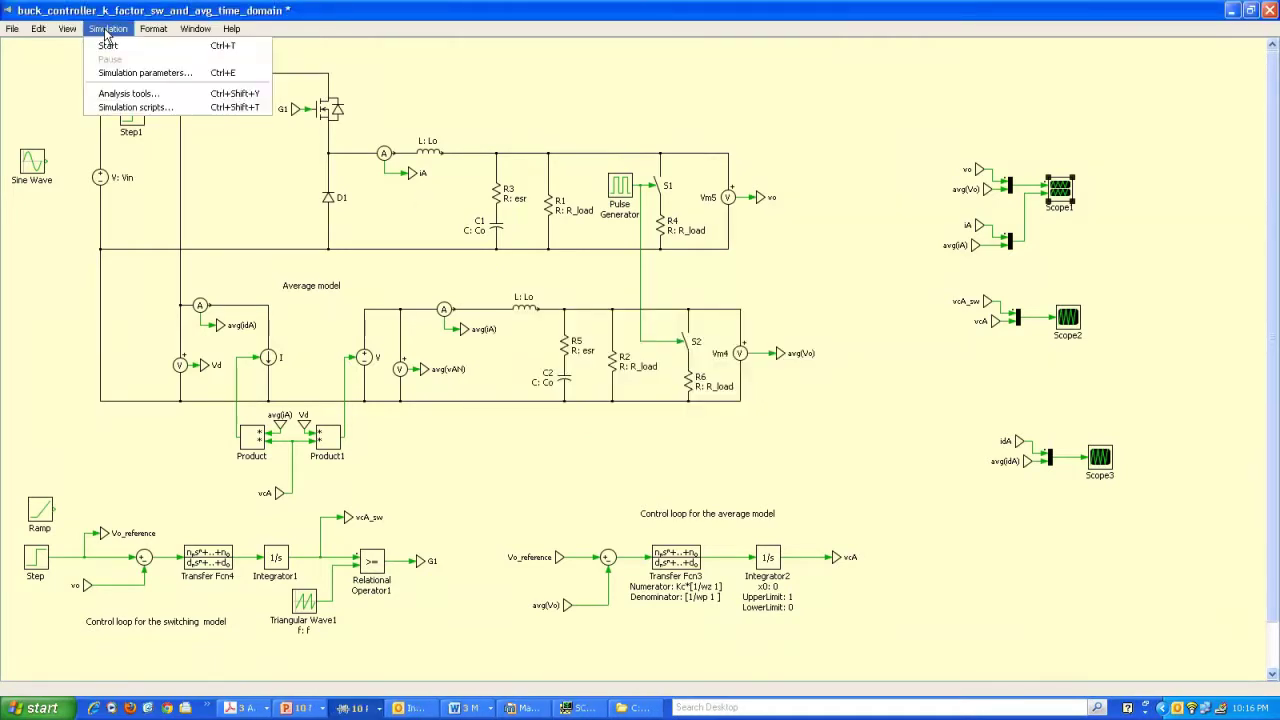
pyautogui.click(135, 74)
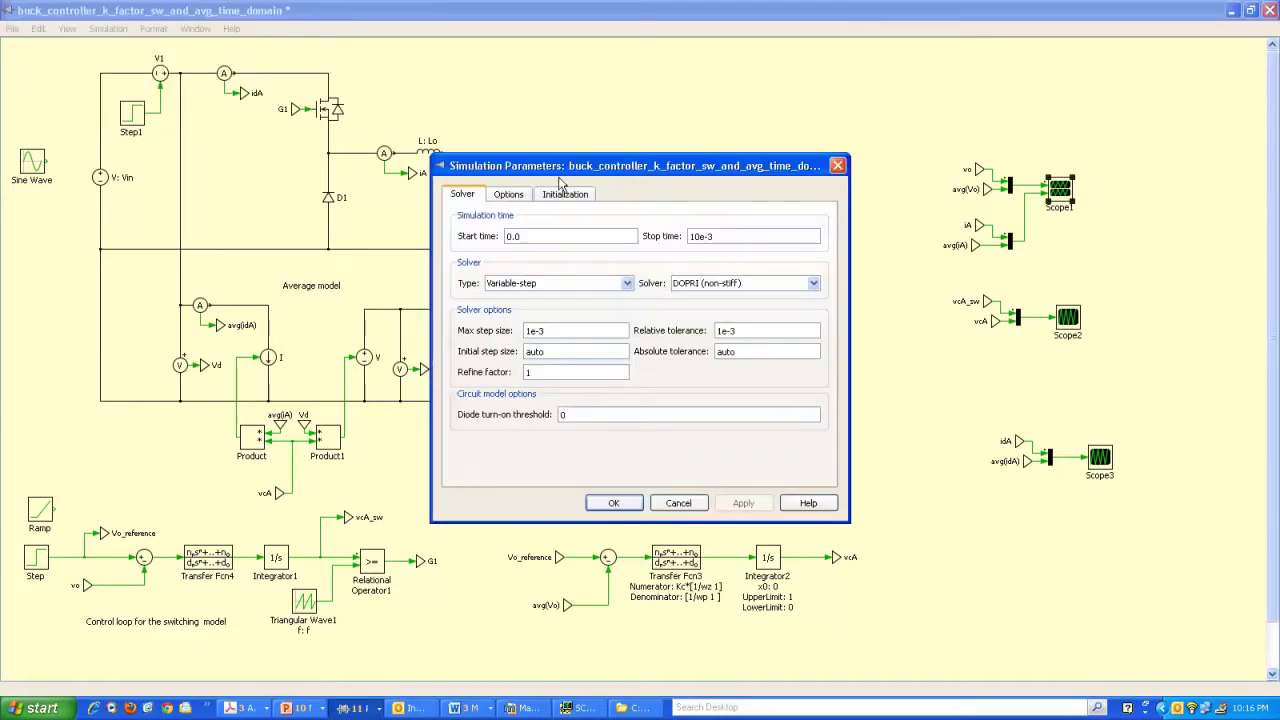
pyautogui.click(565, 194)
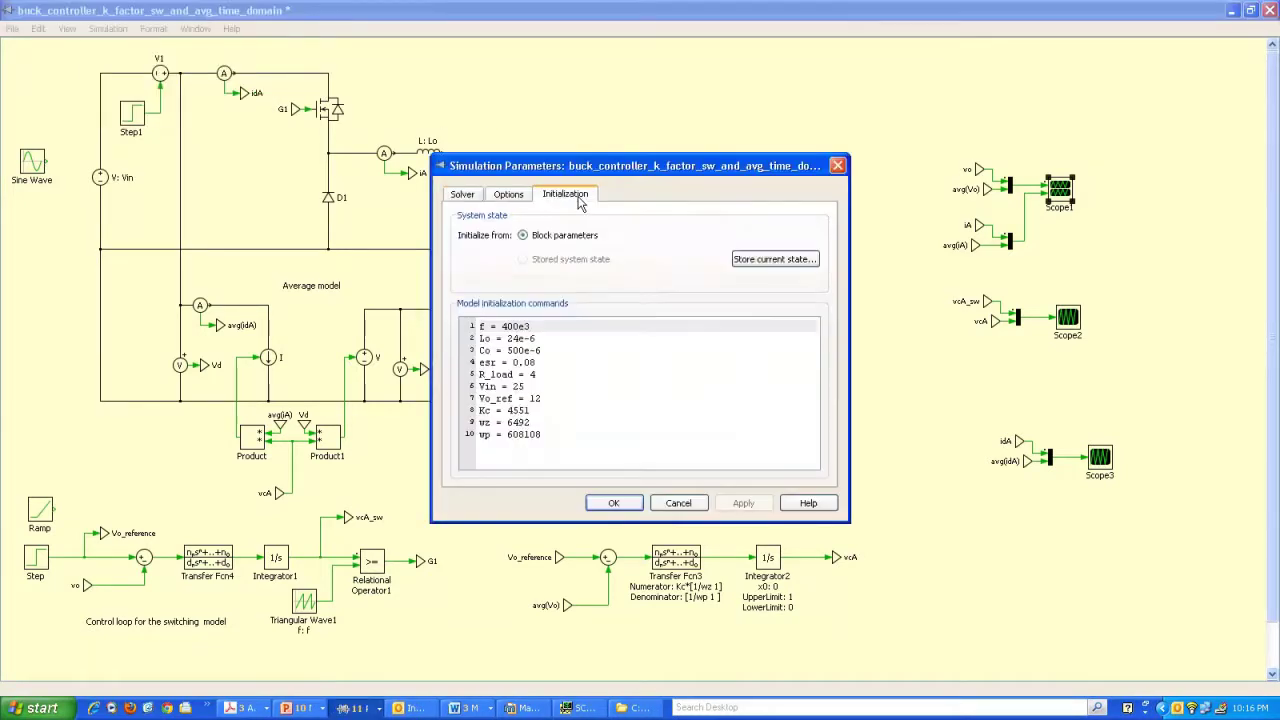
pyautogui.click(513, 386)
pyautogui.moveTo(525, 386); pyautogui.dragTo(511, 386)
pyautogui.write('00')
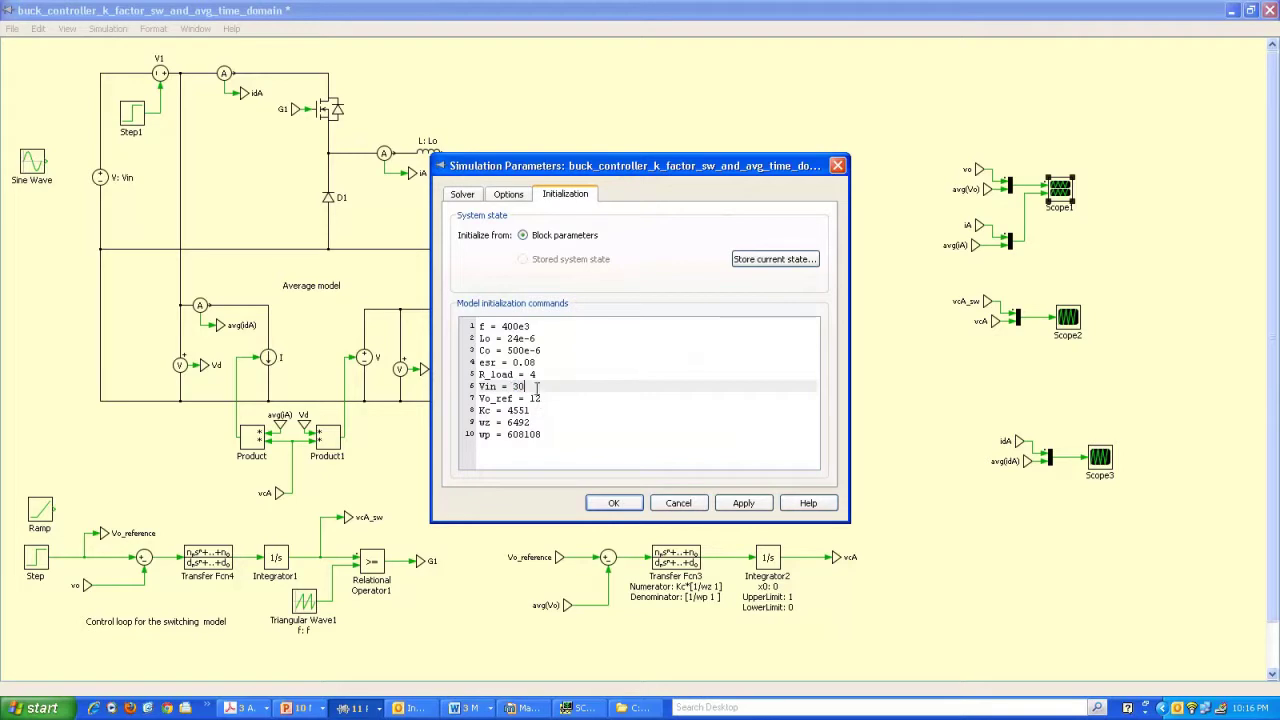
pyautogui.click(532, 374)
pyautogui.moveTo(529, 374); pyautogui.dragTo(536, 374)
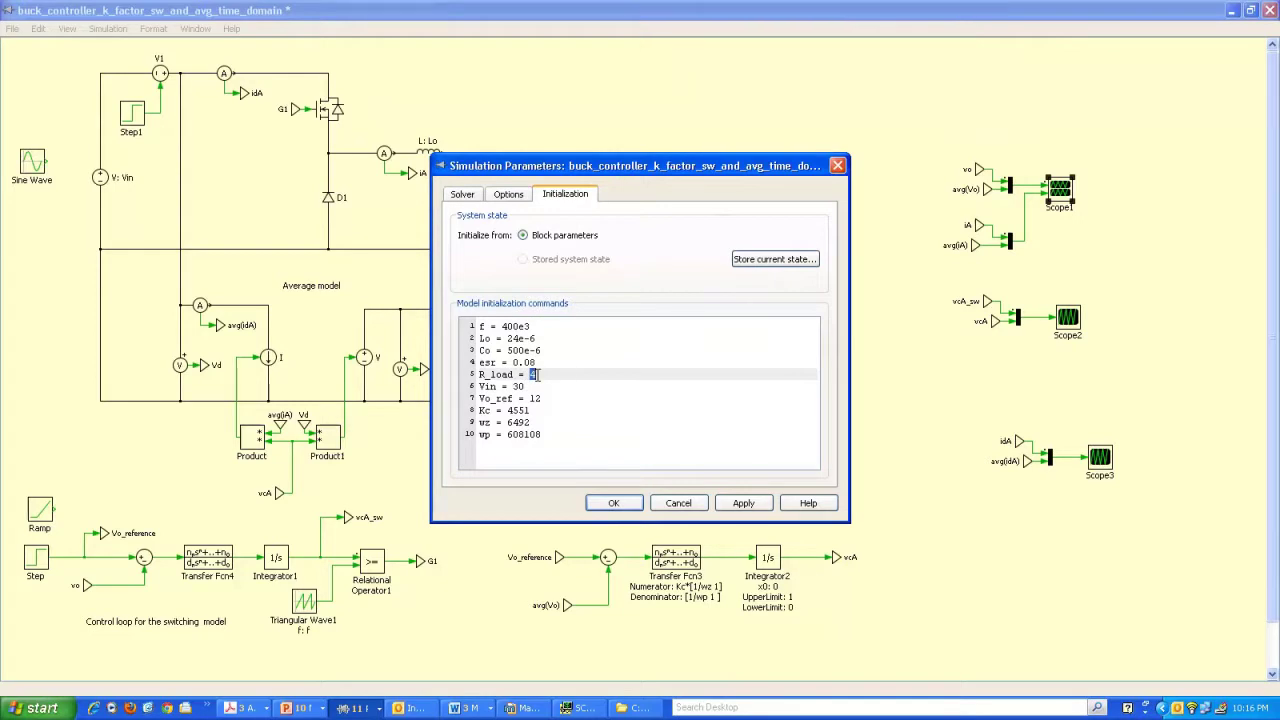
pyautogui.click(537, 374)
pyautogui.write('2')
pyautogui.click(609, 504)
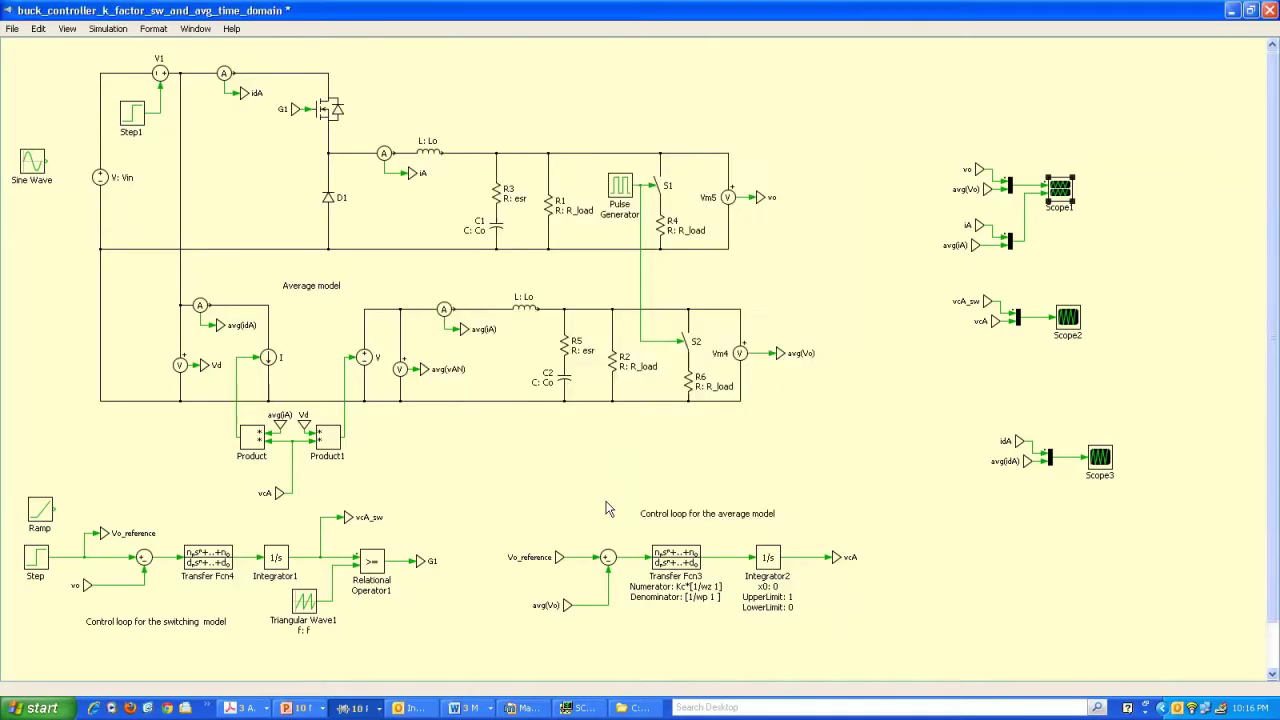
# - Rerun the simulation, compare its voltage and inductor-current responses with the saved trace in Scope1, and hold the new result as another trace
pyautogui.click(103, 32)
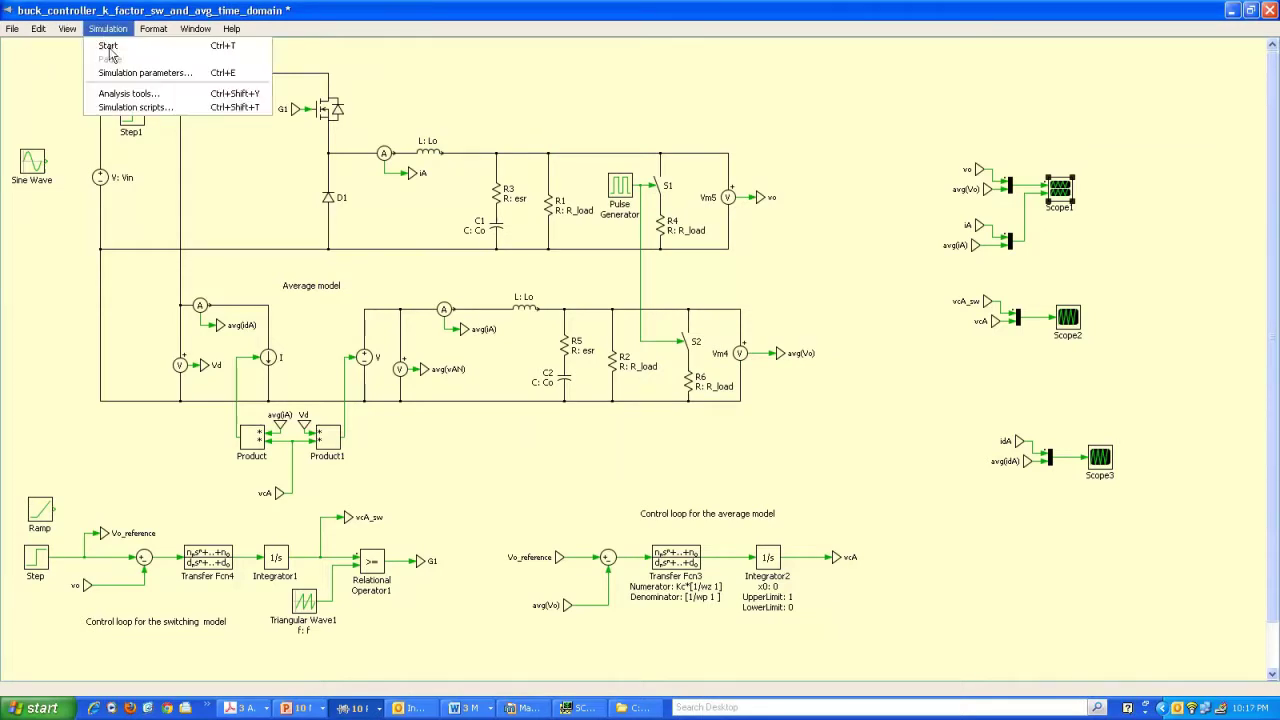
pyautogui.click(110, 46)
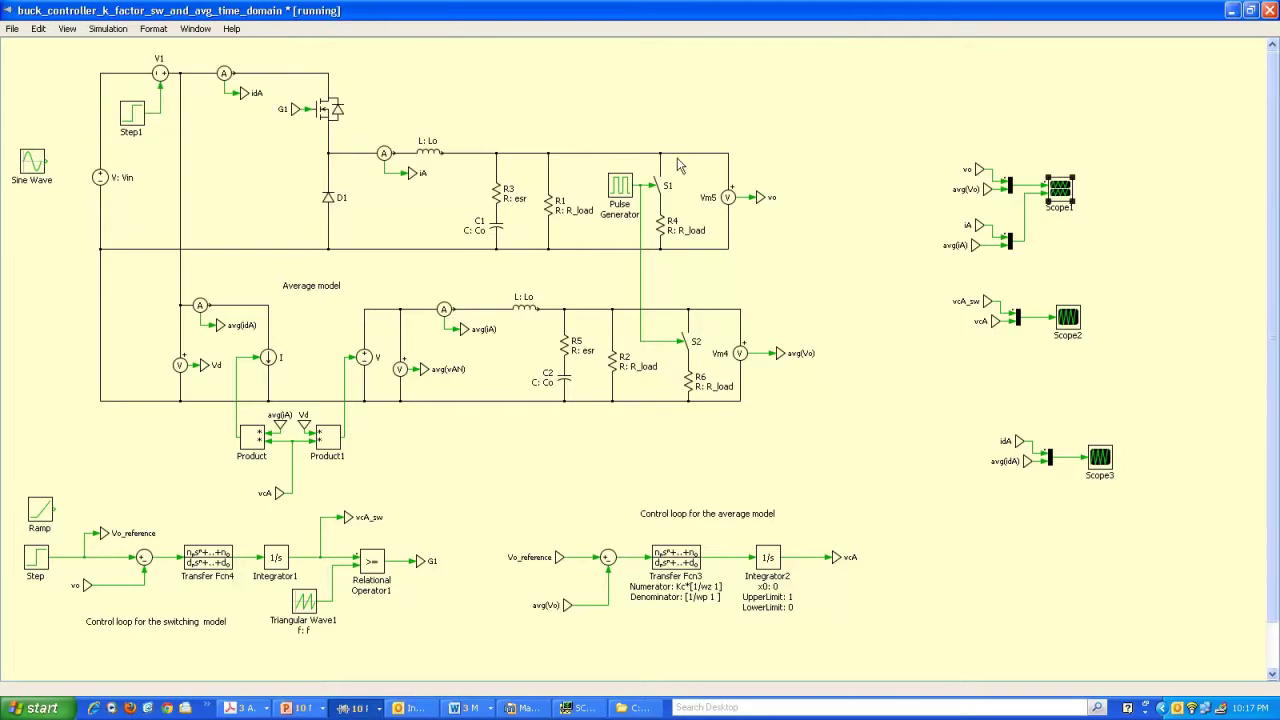
pyautogui.doubleClick(1066, 197)
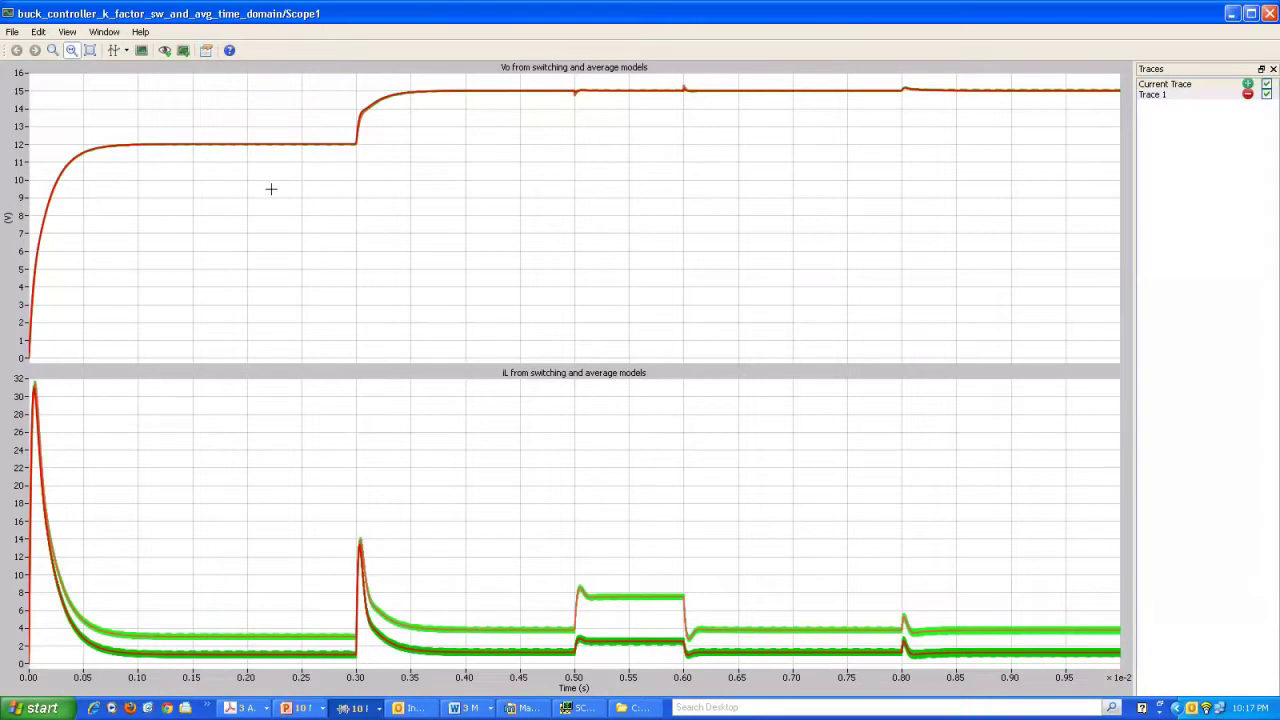
pyautogui.moveTo(297, 176); pyautogui.dragTo(306, 70)
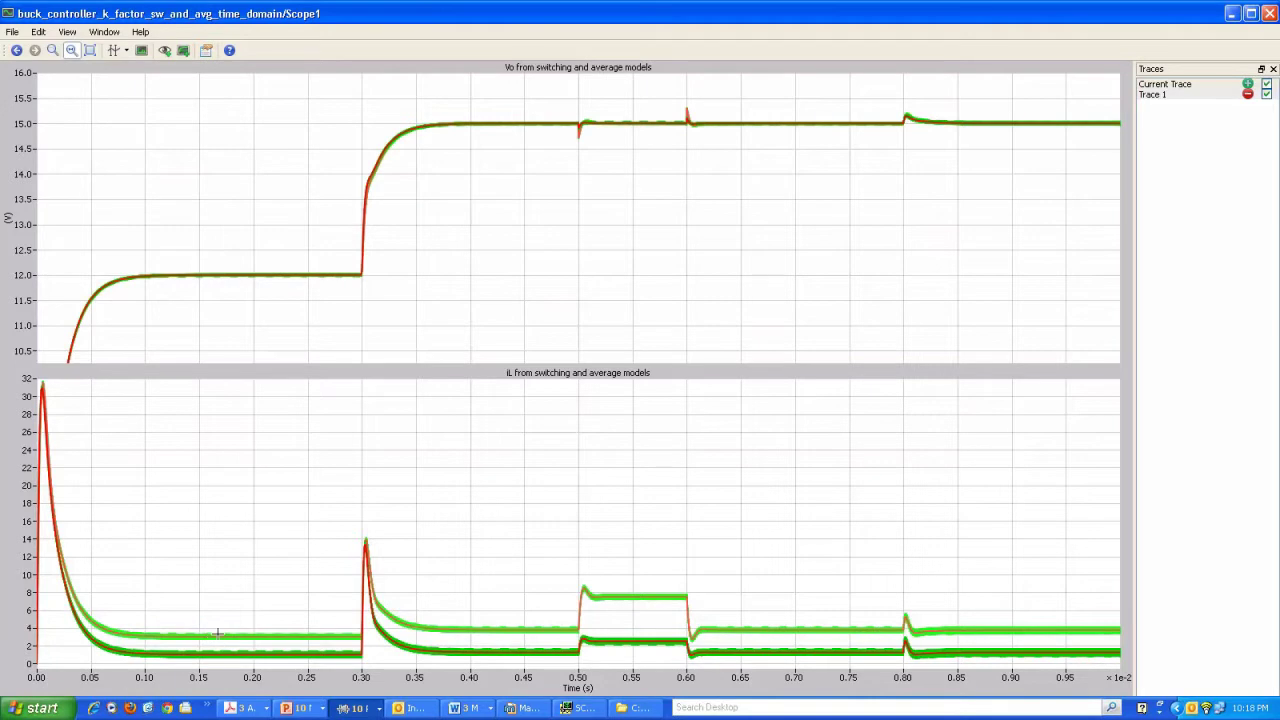
pyautogui.moveTo(217, 634)
pyautogui.click(184, 52)
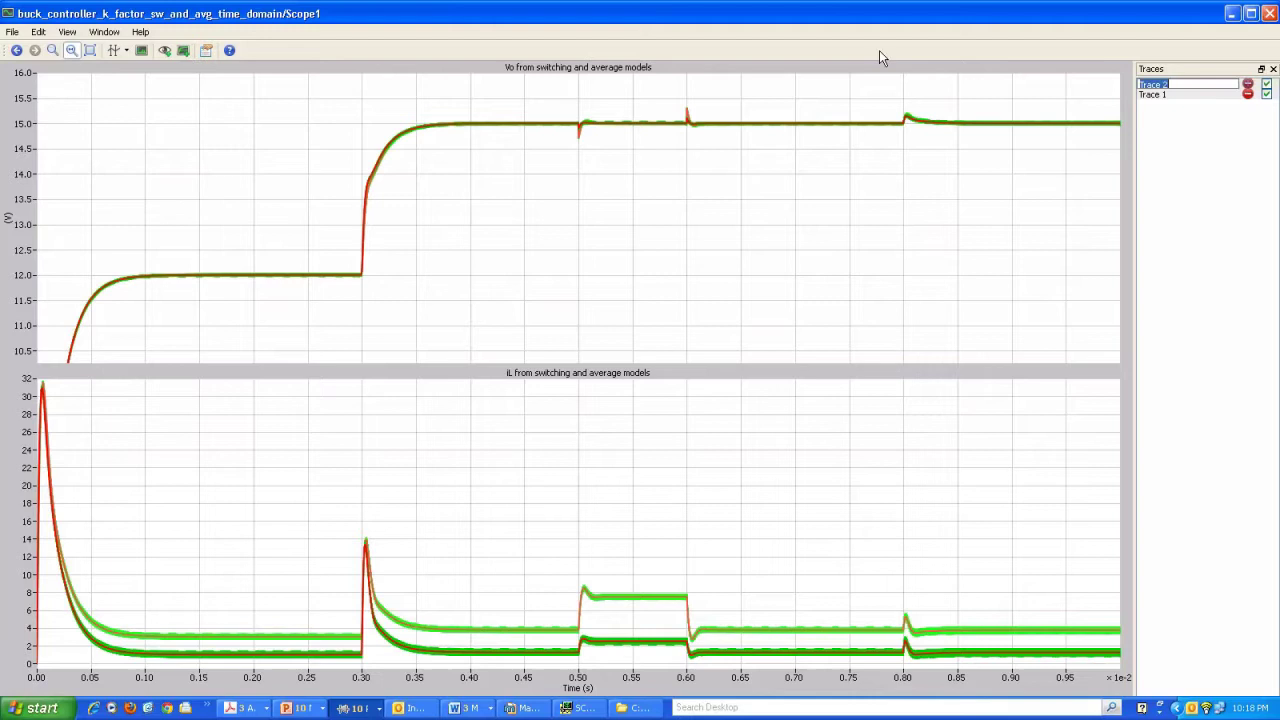
pyautogui.click(1269, 14)
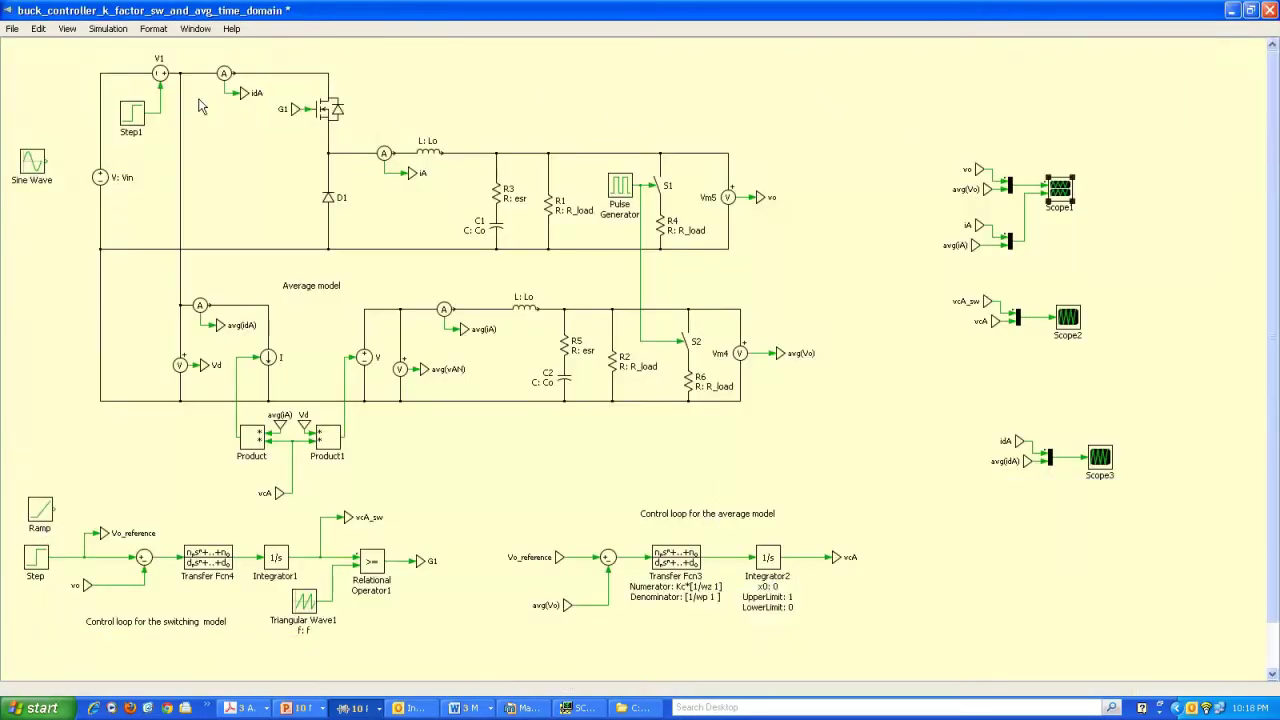
# - Change the model initialization commands to Vin = 20 and R_load = 12/5
pyautogui.click(110, 30)
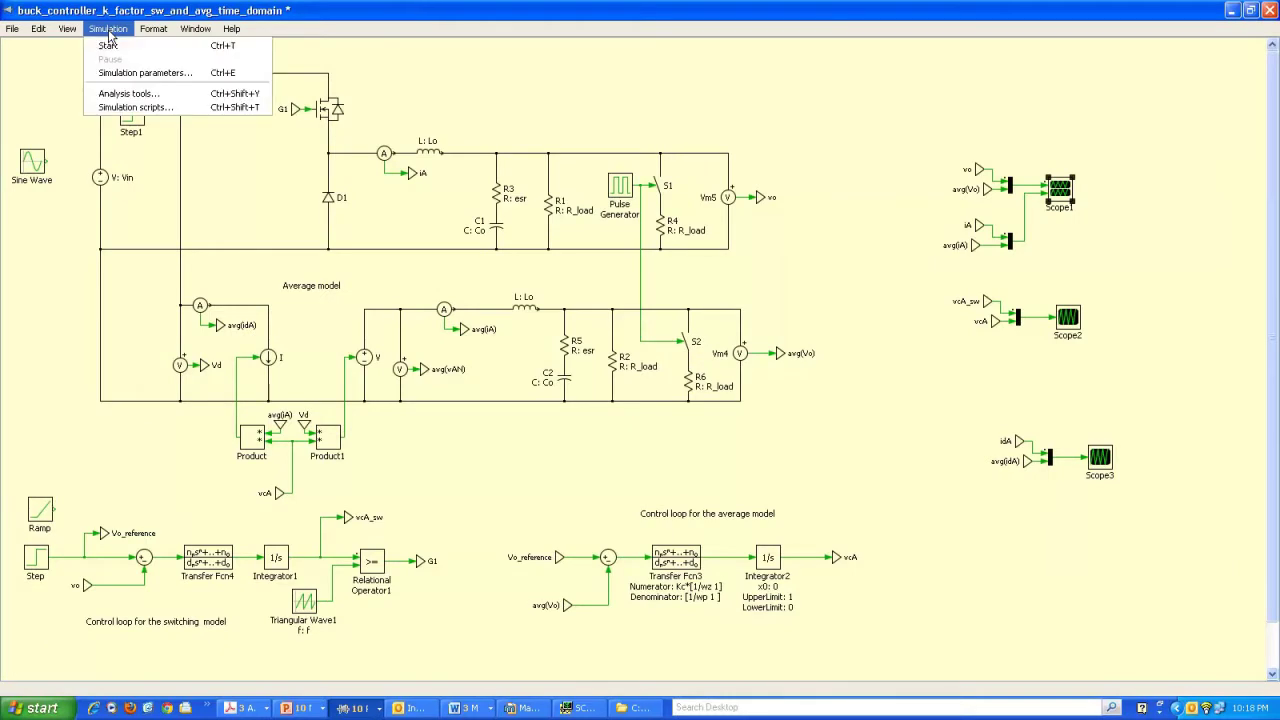
pyautogui.click(118, 72)
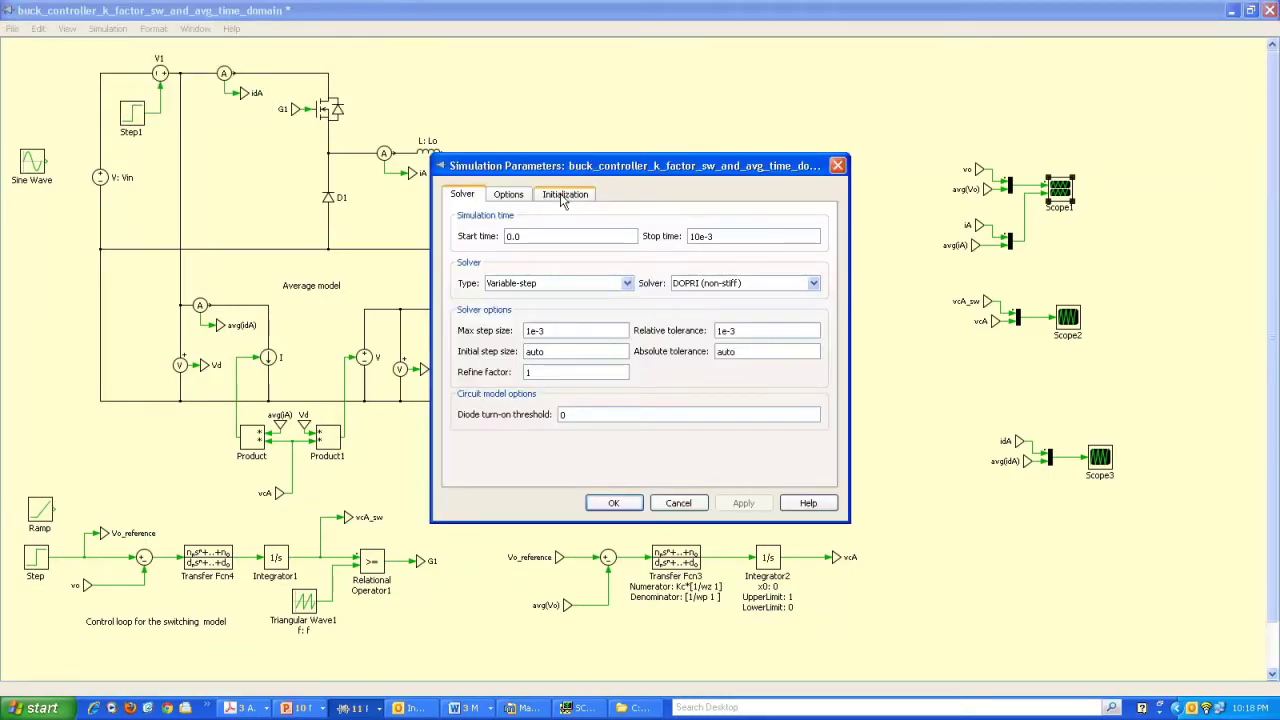
pyautogui.click(566, 197)
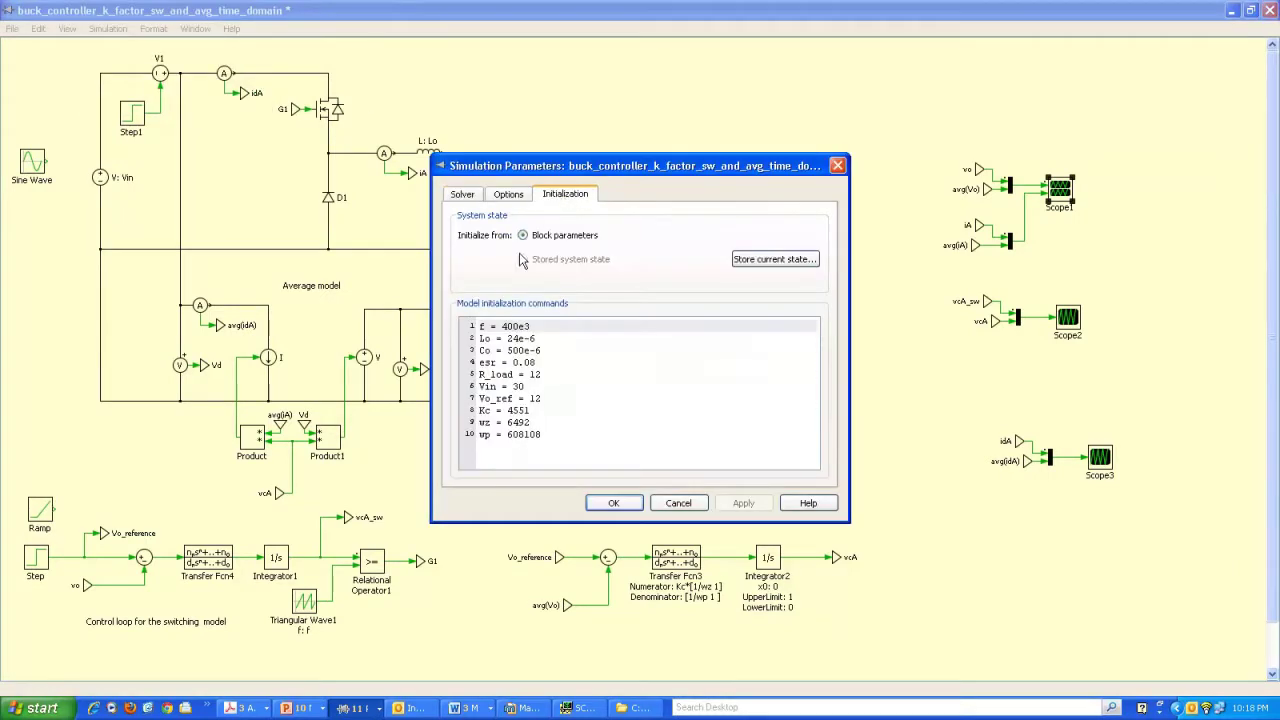
pyautogui.doubleClick(517, 386)
pyautogui.write('20')
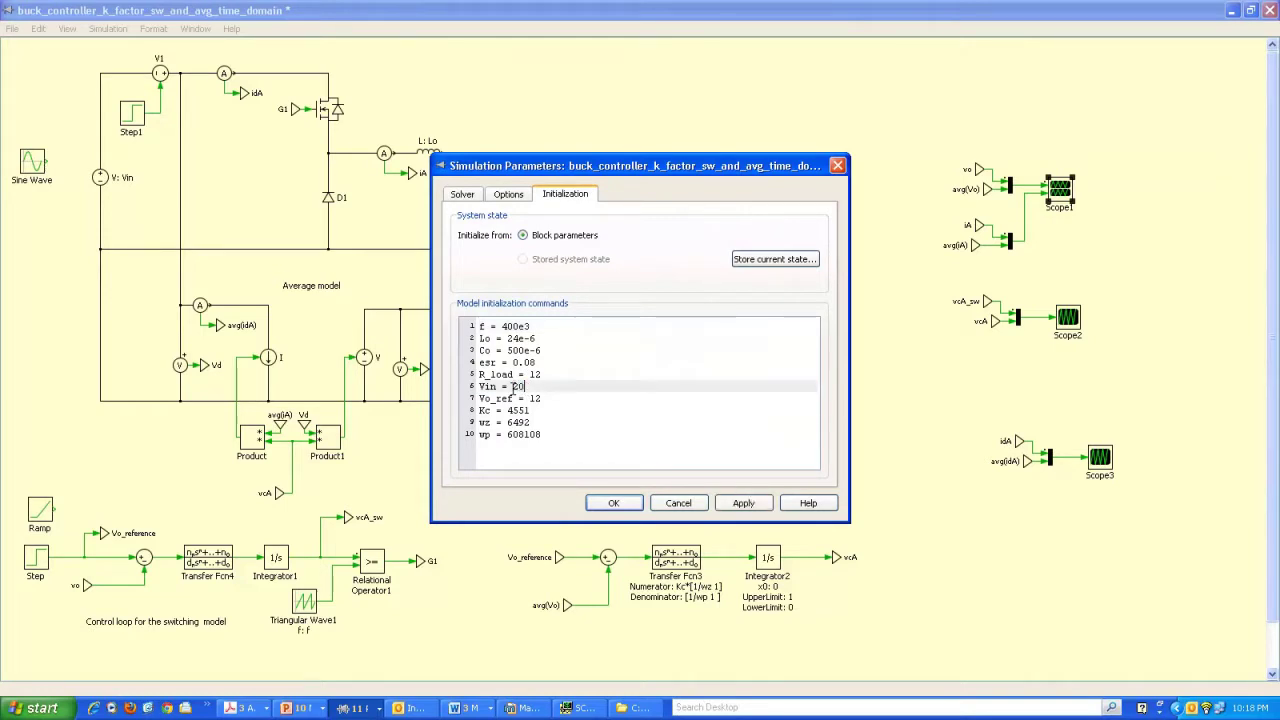
pyautogui.doubleClick(530, 374)
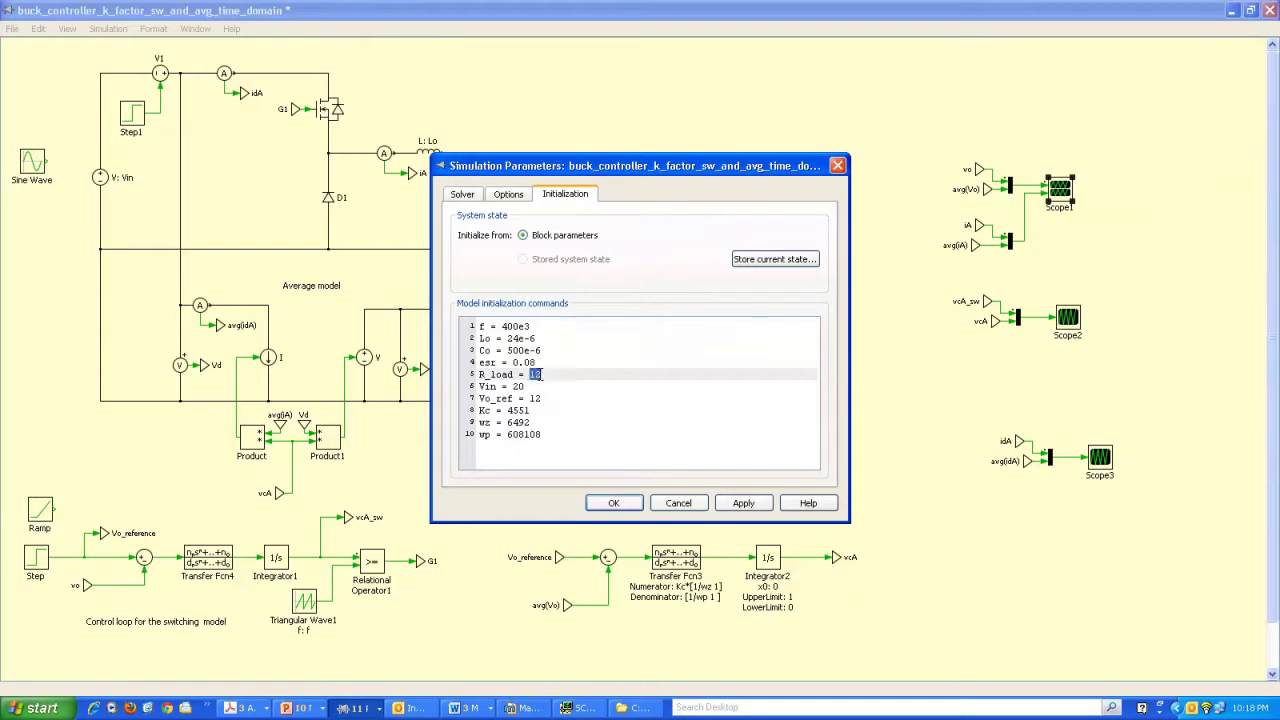
pyautogui.write('12/5')
pyautogui.click(613, 503)
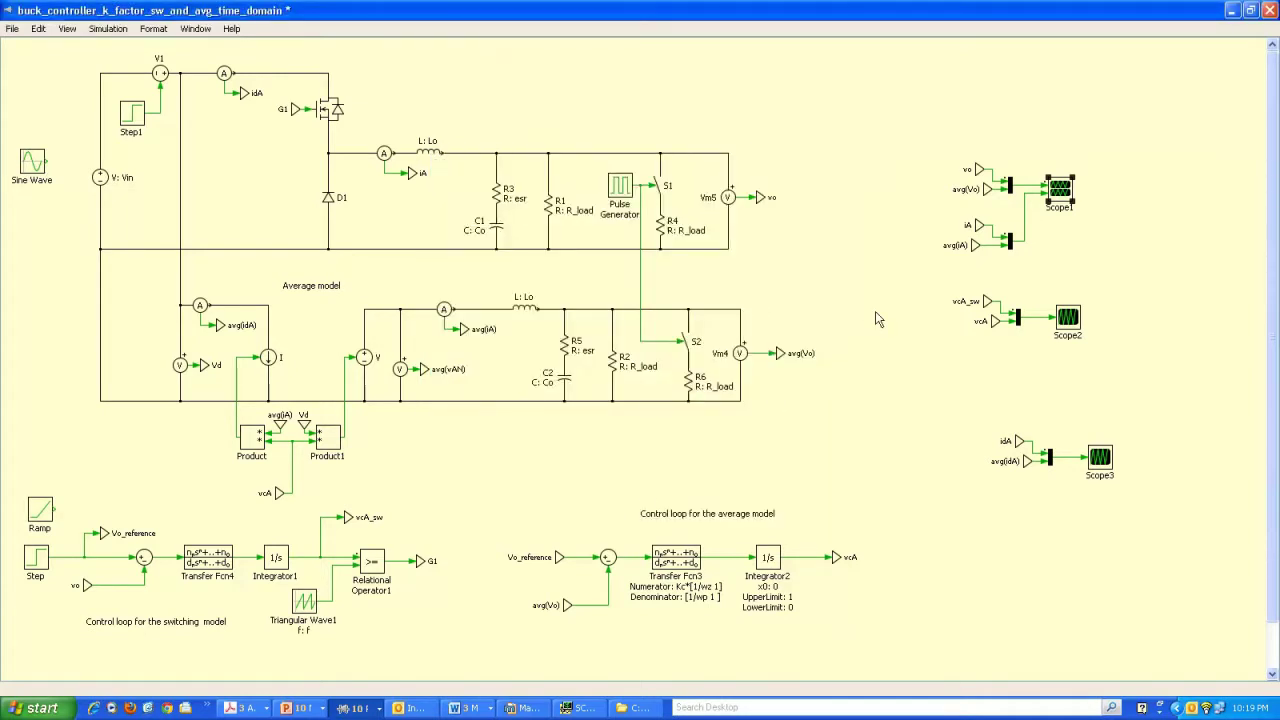
# - Simulate the circuit with the reduced input voltage and heavier load and view the responses in Scope1
pyautogui.click(110, 29)
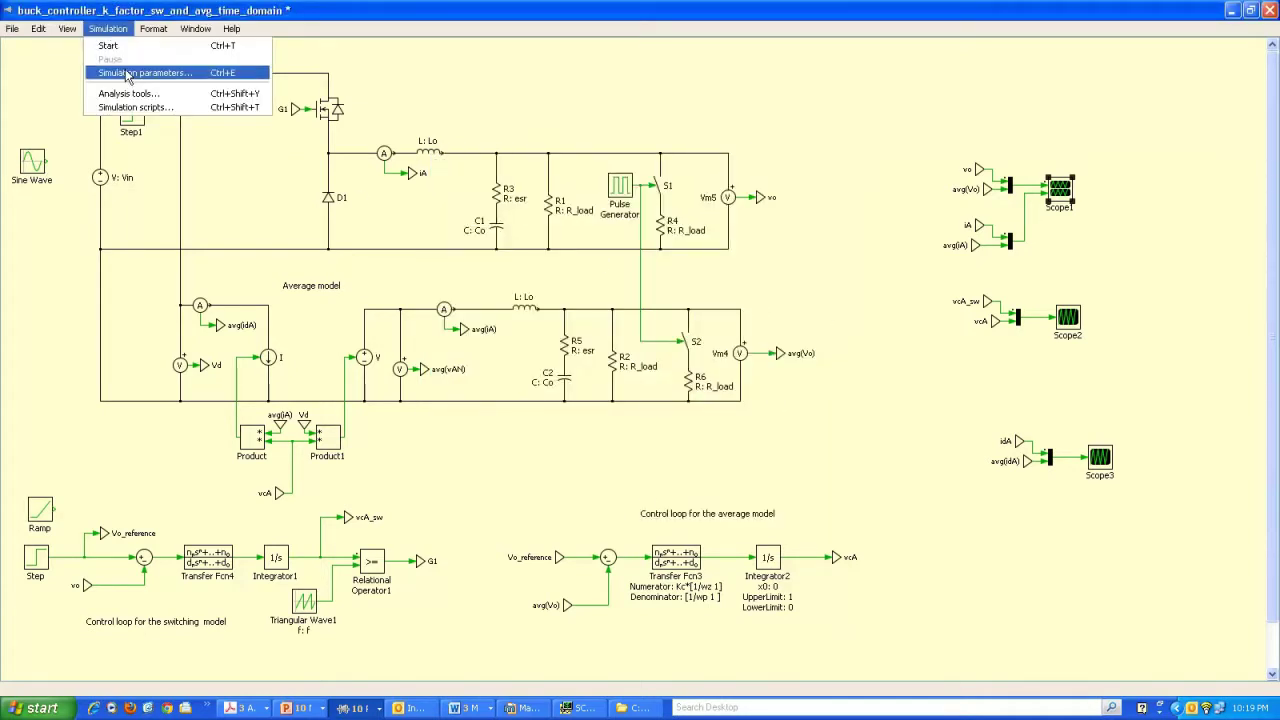
pyautogui.click(108, 46)
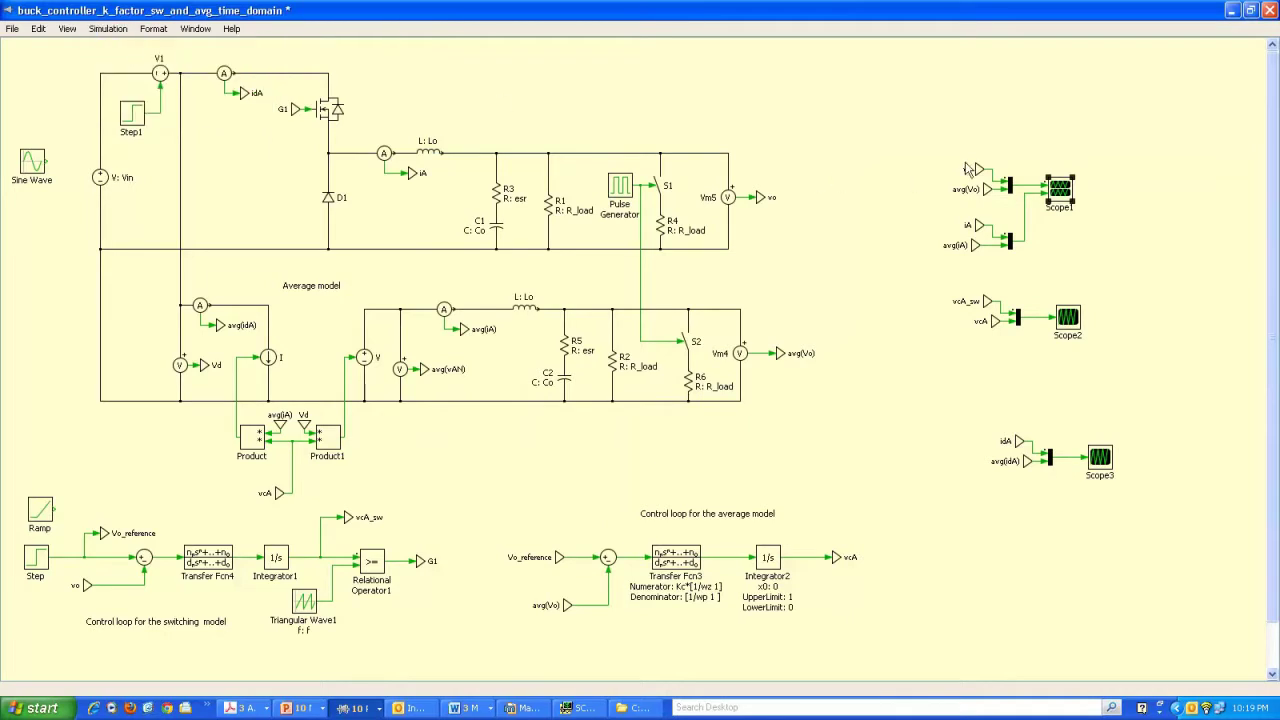
pyautogui.doubleClick(1061, 196)
# - Disconnect Step1 from source V1, wire the Sine Wave block in its place, and check the sine wave's parameters
pyautogui.press('Delete')
pyautogui.moveTo(133, 120); pyautogui.dragTo(45, 101)
pyautogui.moveTo(30, 168); pyautogui.dragTo(160, 80)
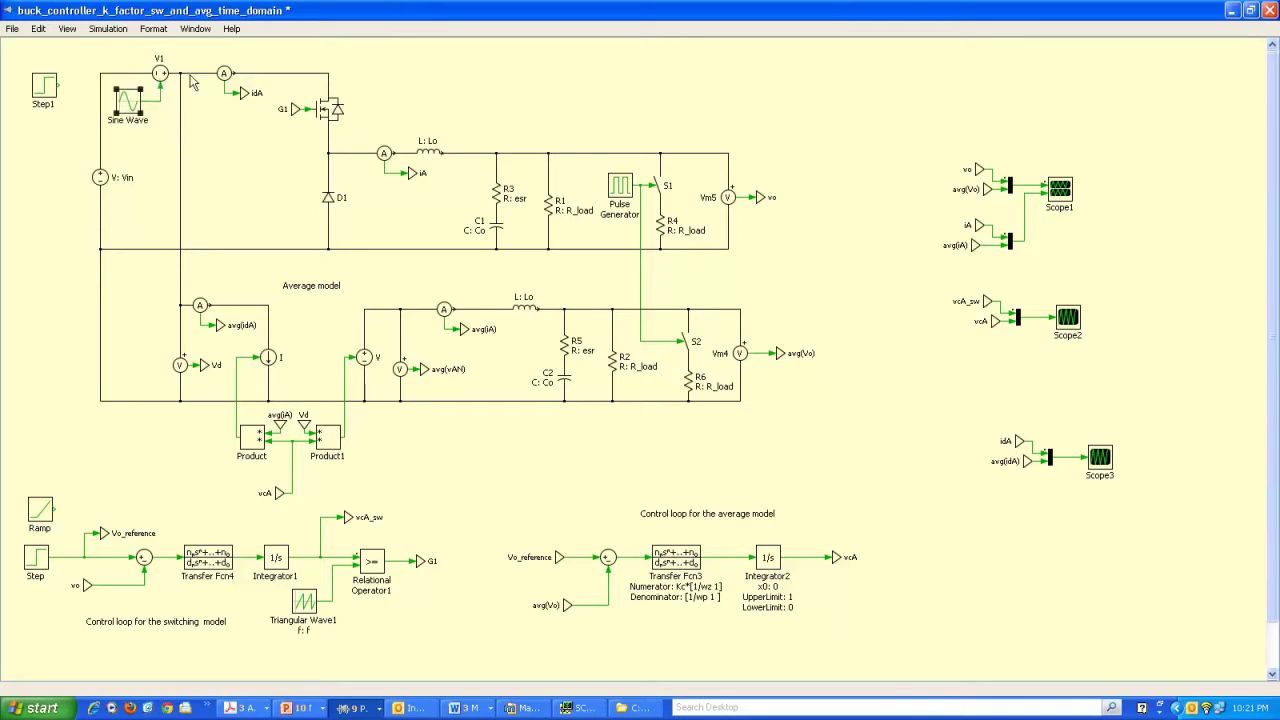
pyautogui.doubleClick(127, 110)
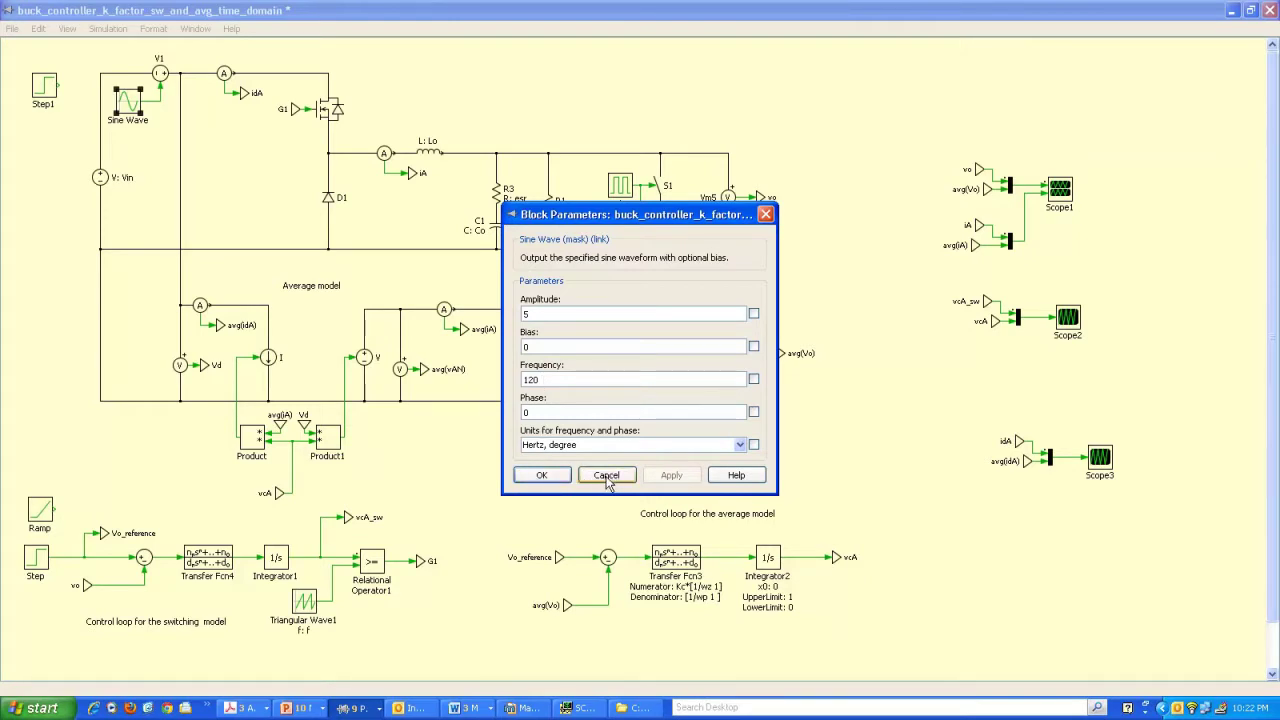
pyautogui.click(535, 476)
pyautogui.click(528, 463)
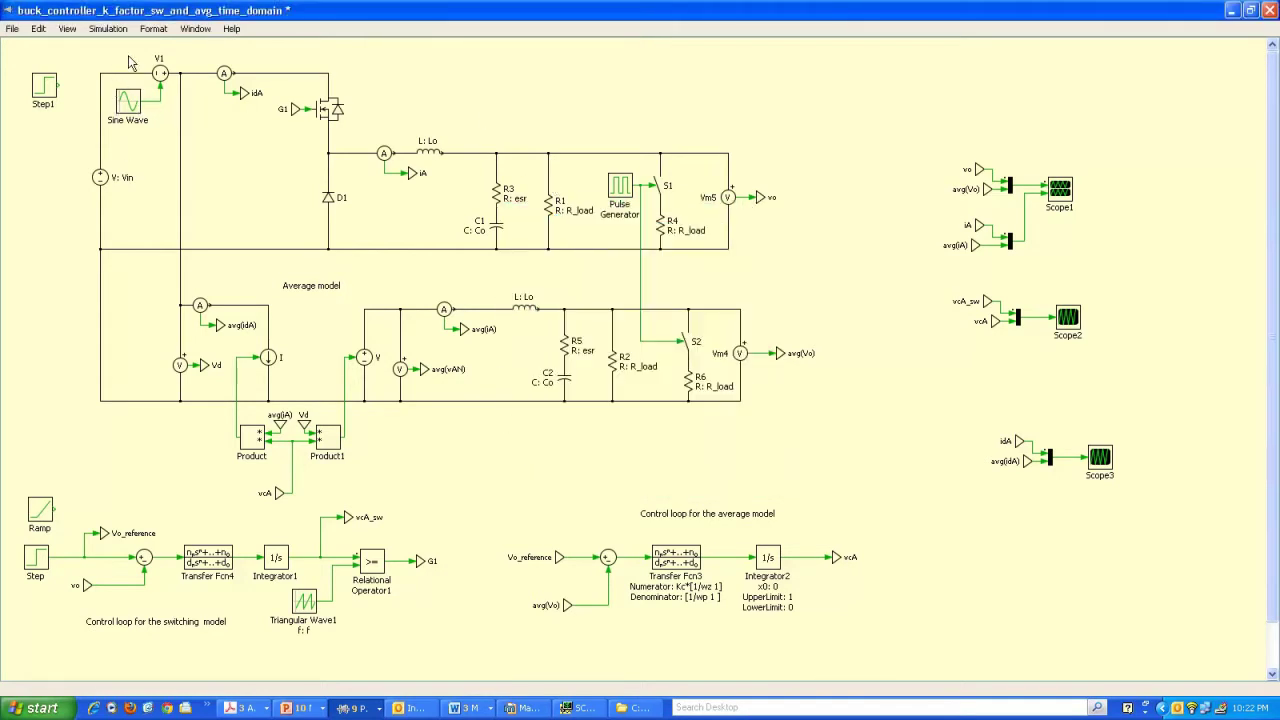
# - Set the simulation stop time to 100e-3 in the solver settings
pyautogui.click(105, 30)
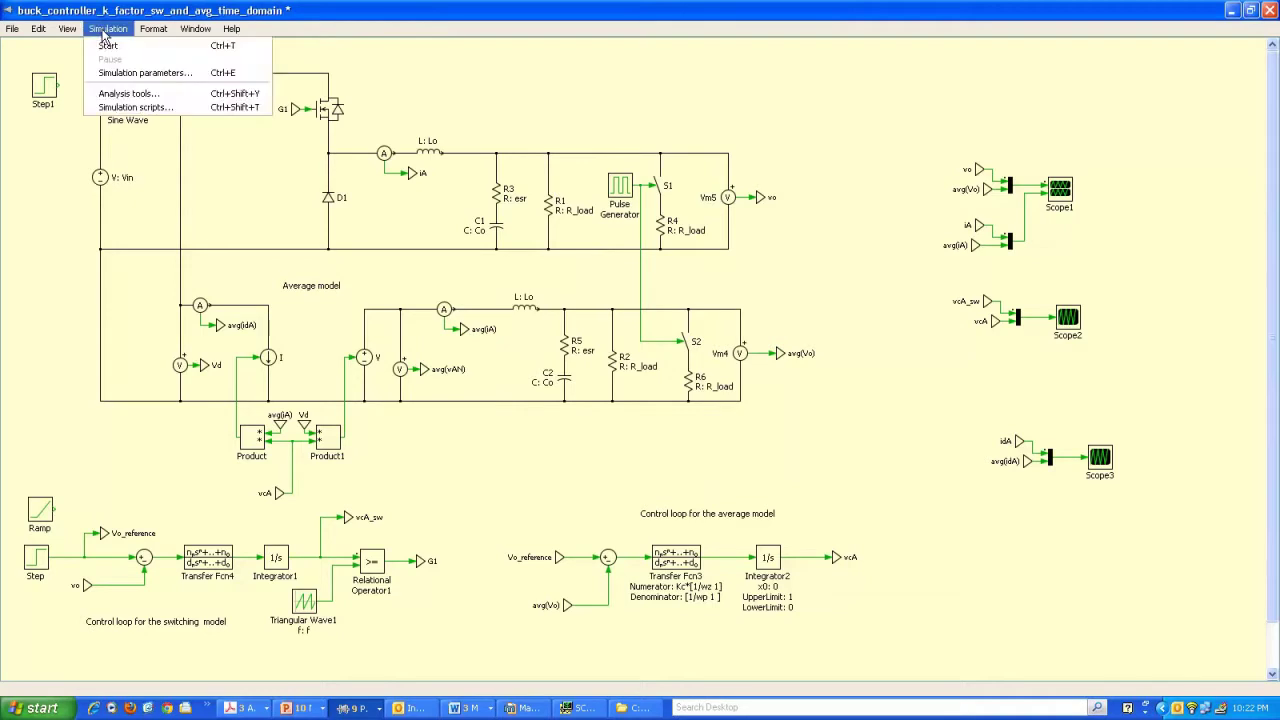
pyautogui.click(134, 79)
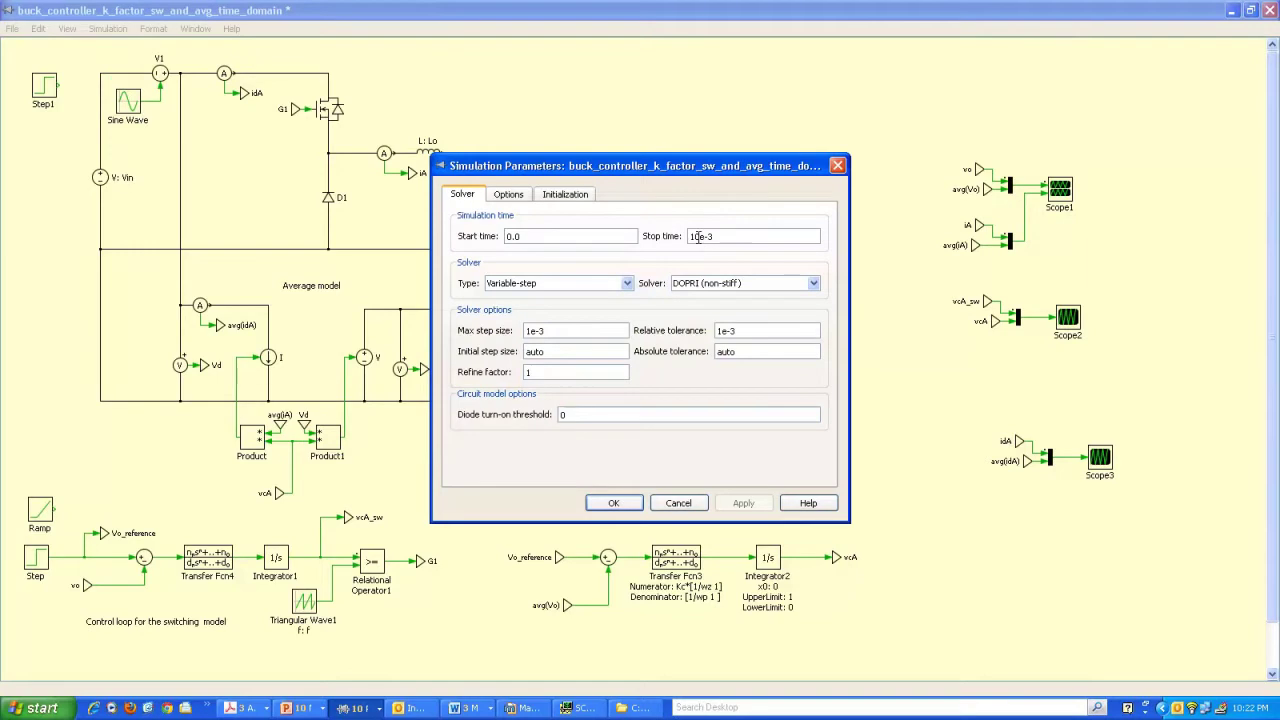
pyautogui.write('0')
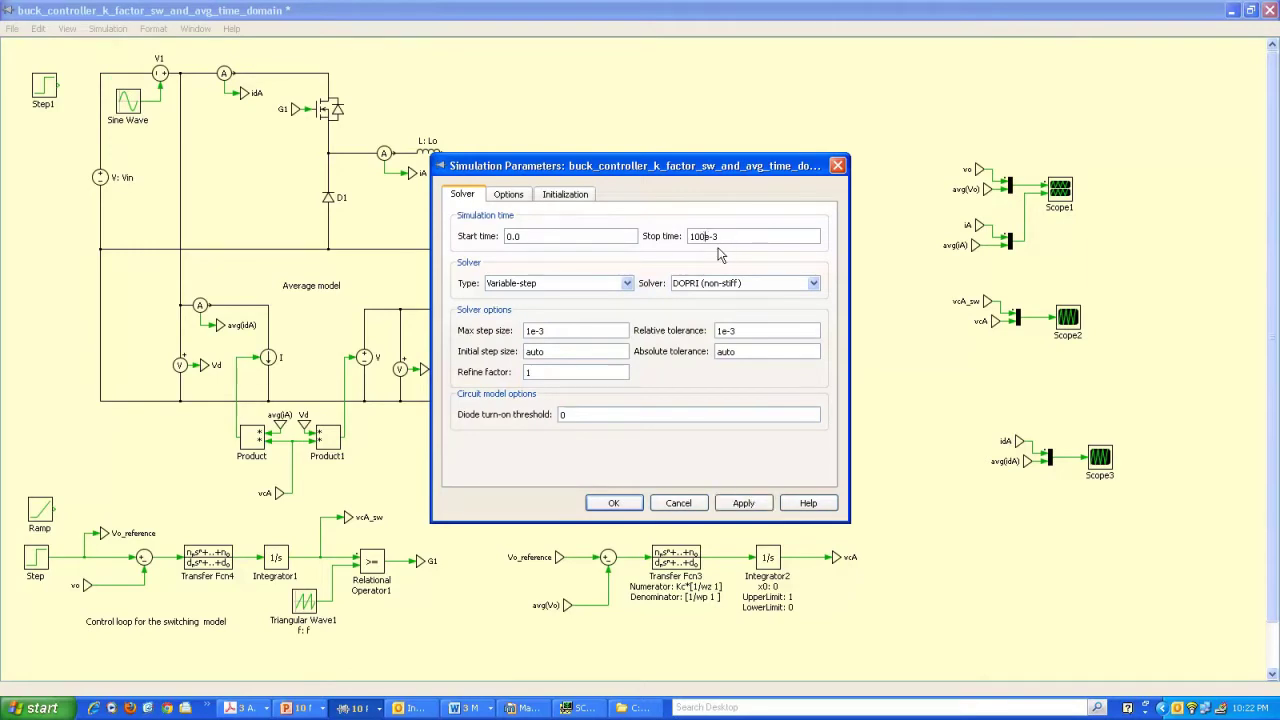
pyautogui.click(621, 506)
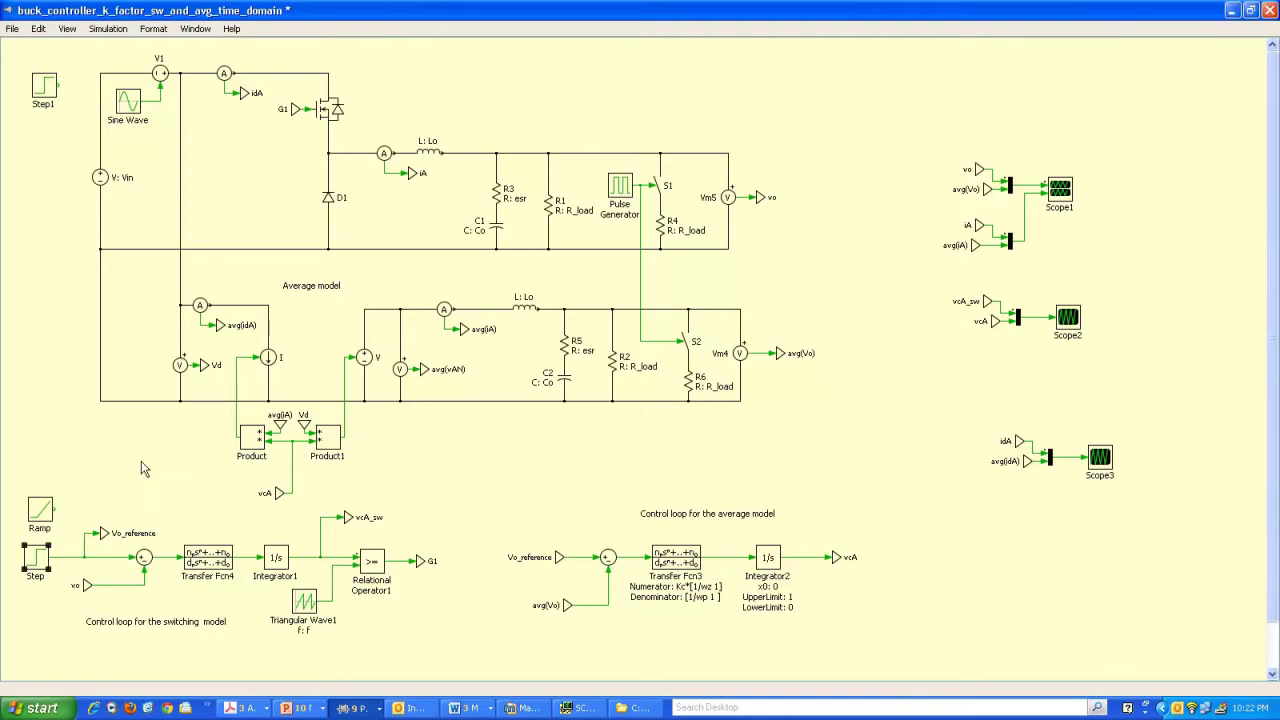
# - Set the step time of the voltage-reference Step block to 300e-3
pyautogui.doubleClick(44, 567)
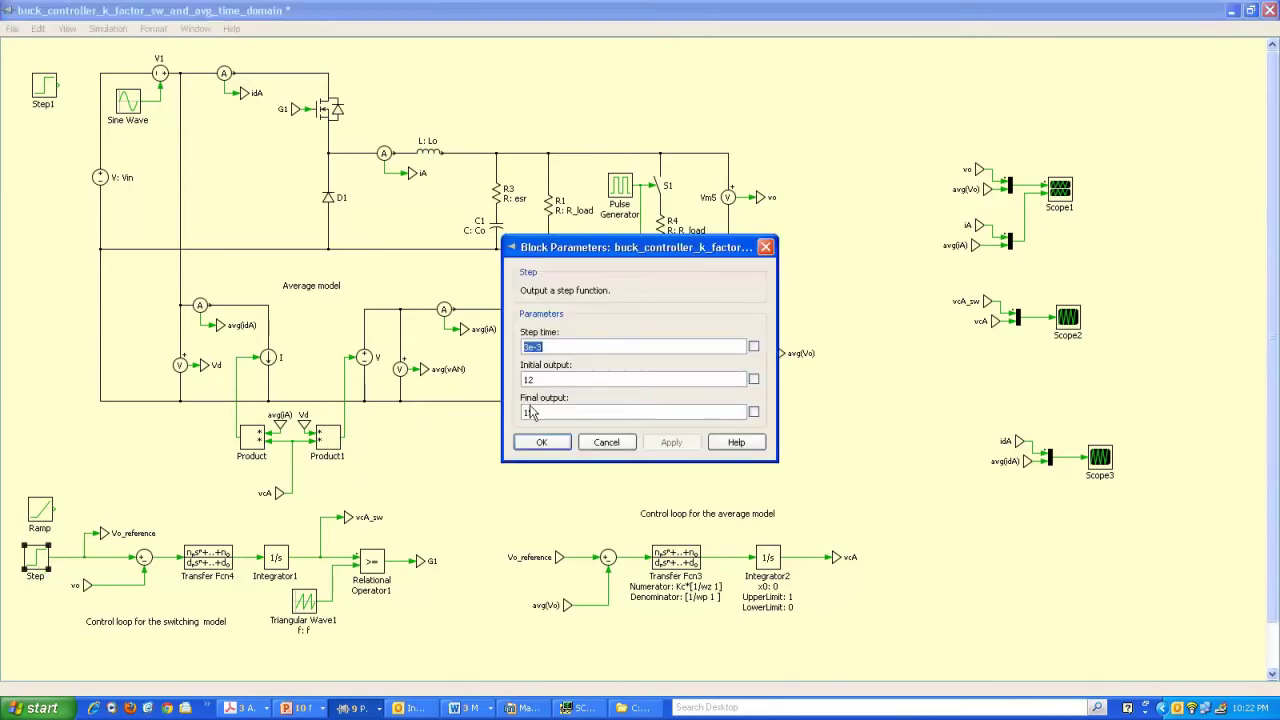
pyautogui.write('3e-3')
pyautogui.write('00')
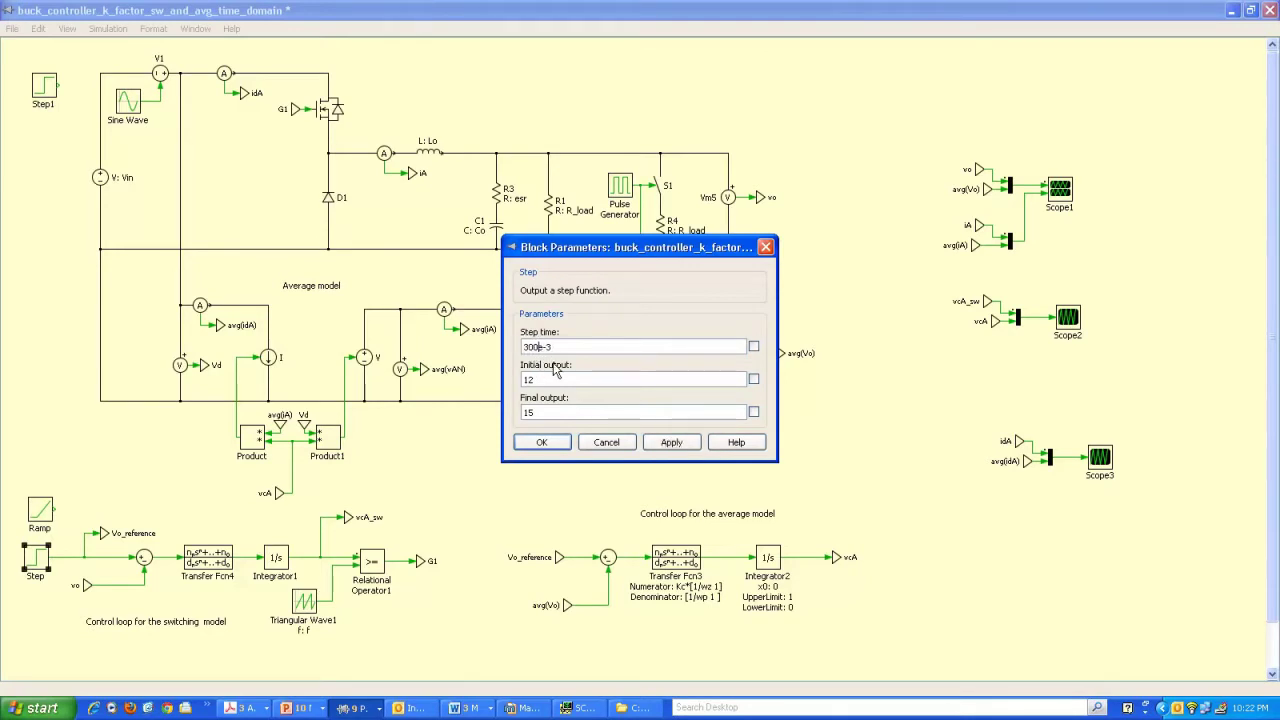
pyautogui.click(541, 443)
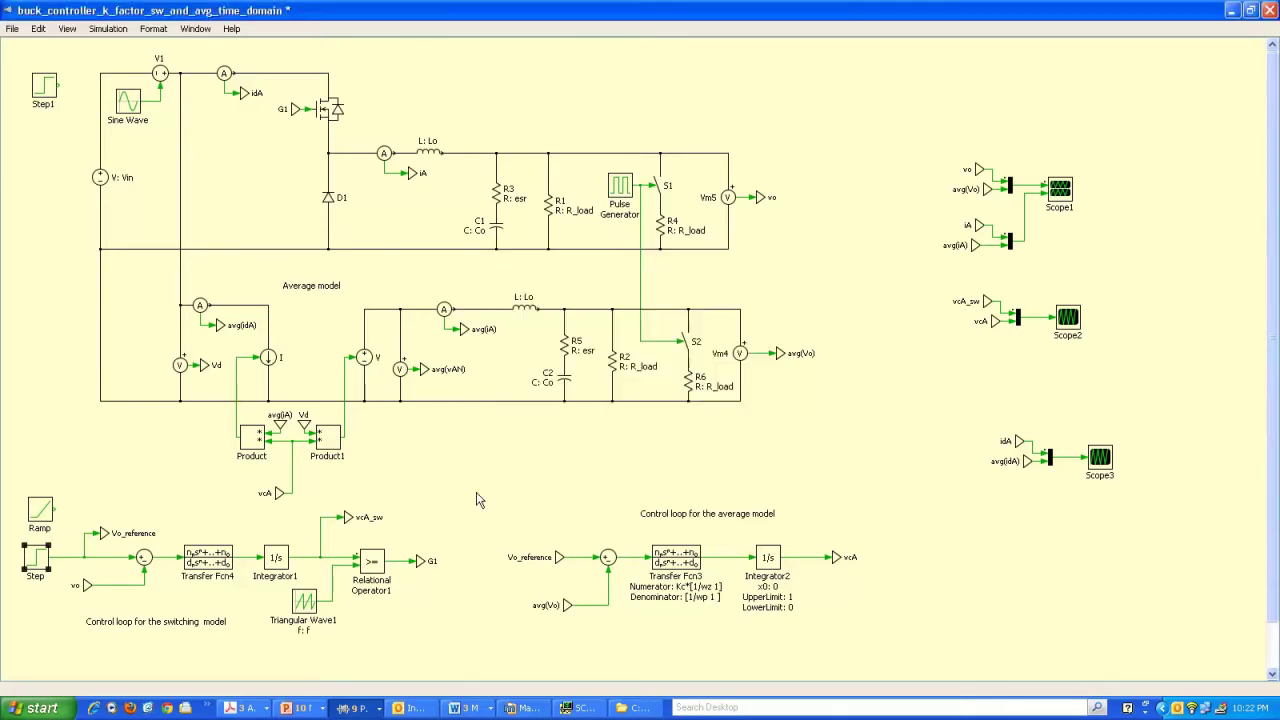
# - Set the phase delay of the load-switching Pulse Generator to 500e-3 s
pyautogui.doubleClick(630, 195)
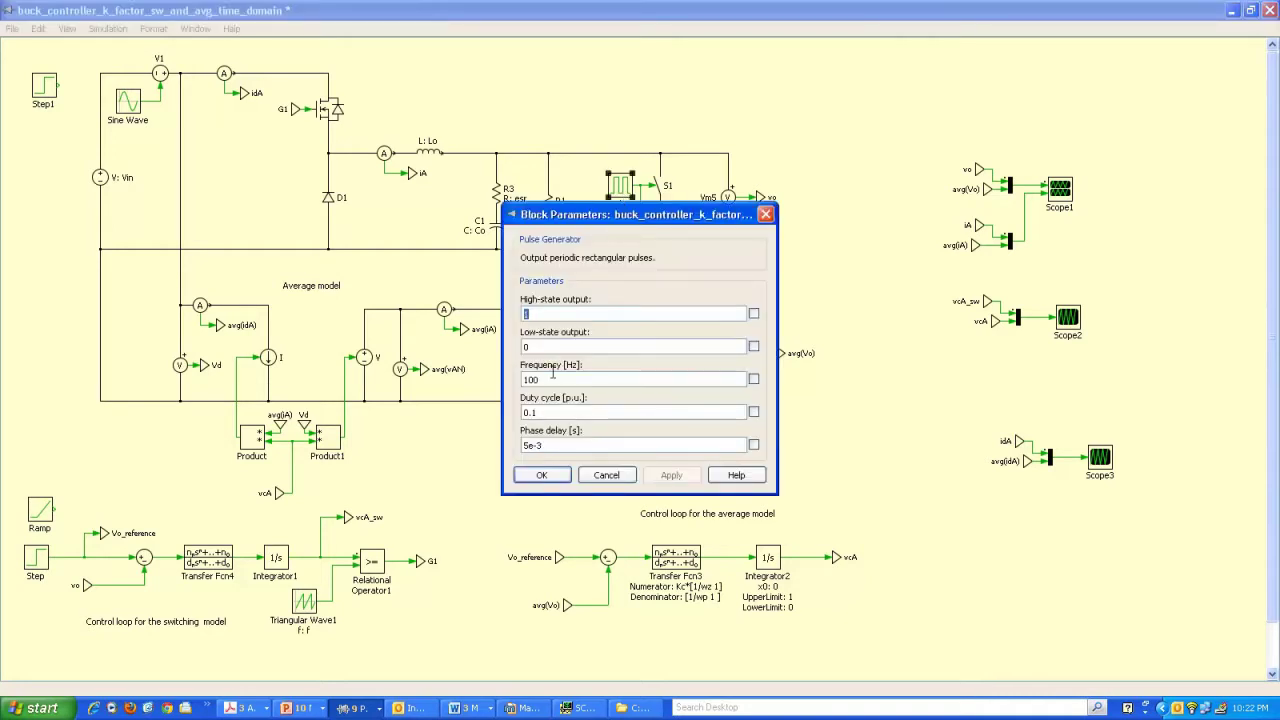
pyautogui.click(527, 445)
pyautogui.write('00')
pyautogui.click(541, 475)
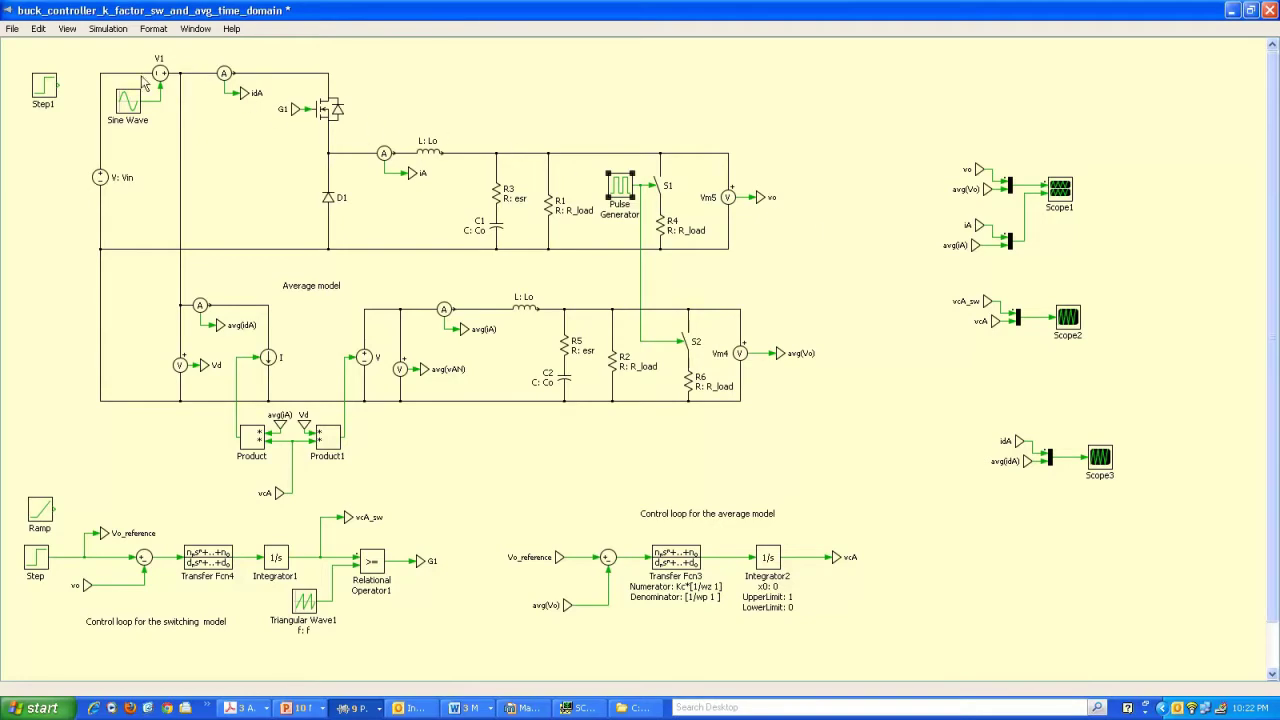
# - Simulate the converter with the sinusoidal input disturbance and open the output voltage and inductor current plots in Scope1
pyautogui.click(107, 28)
pyautogui.click(110, 43)
pyautogui.doubleClick(1062, 192)
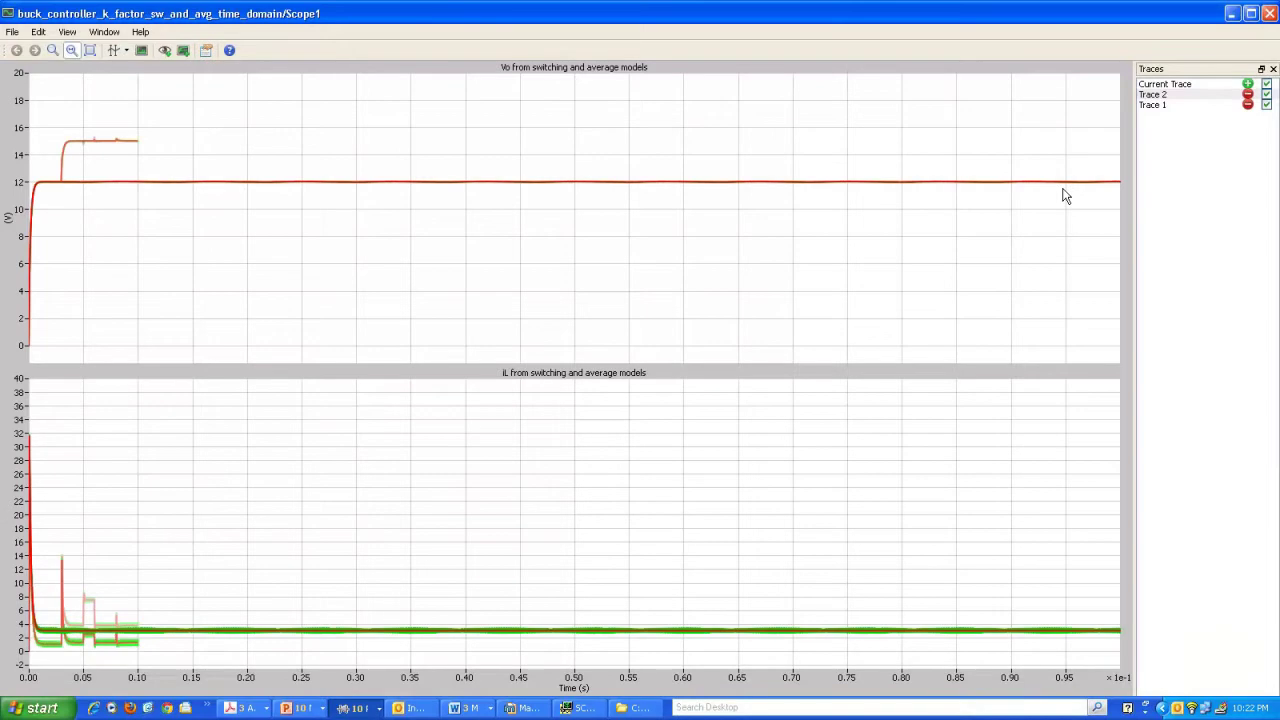
# - Remove all stored traces from Scope1 and minimize the scope window
pyautogui.click(1248, 86)
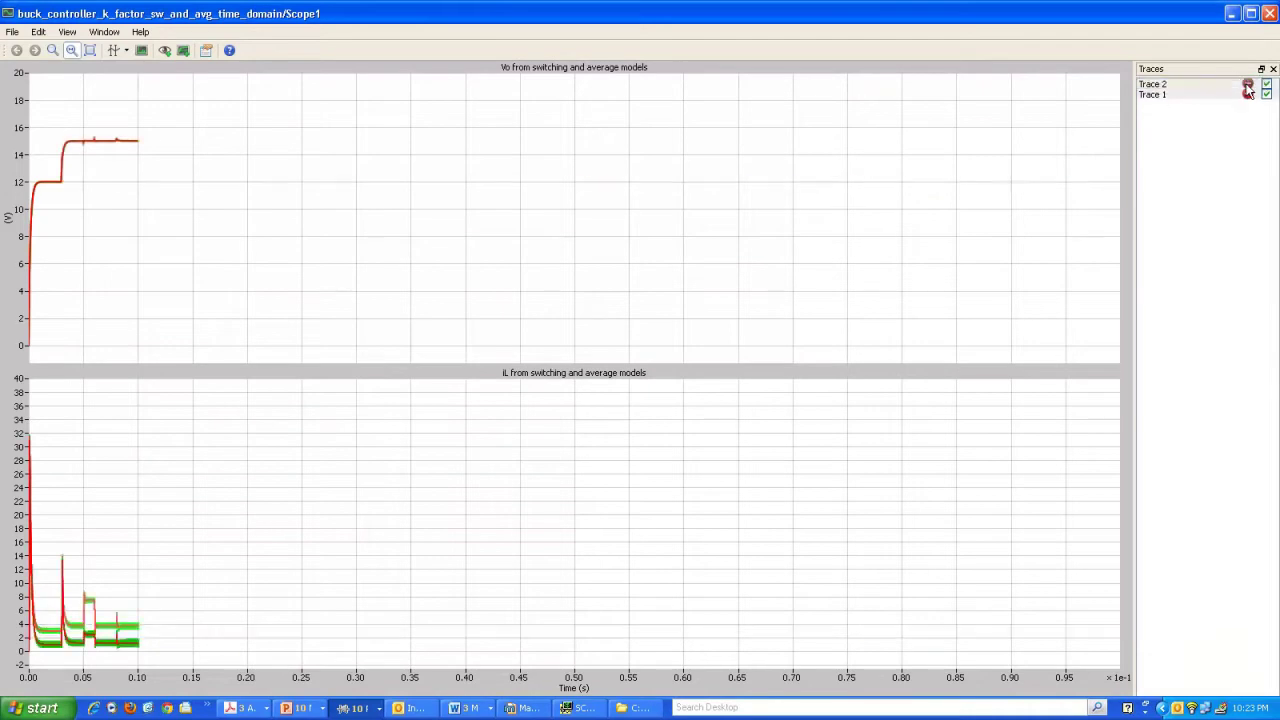
pyautogui.click(1248, 86)
pyautogui.click(1248, 86)
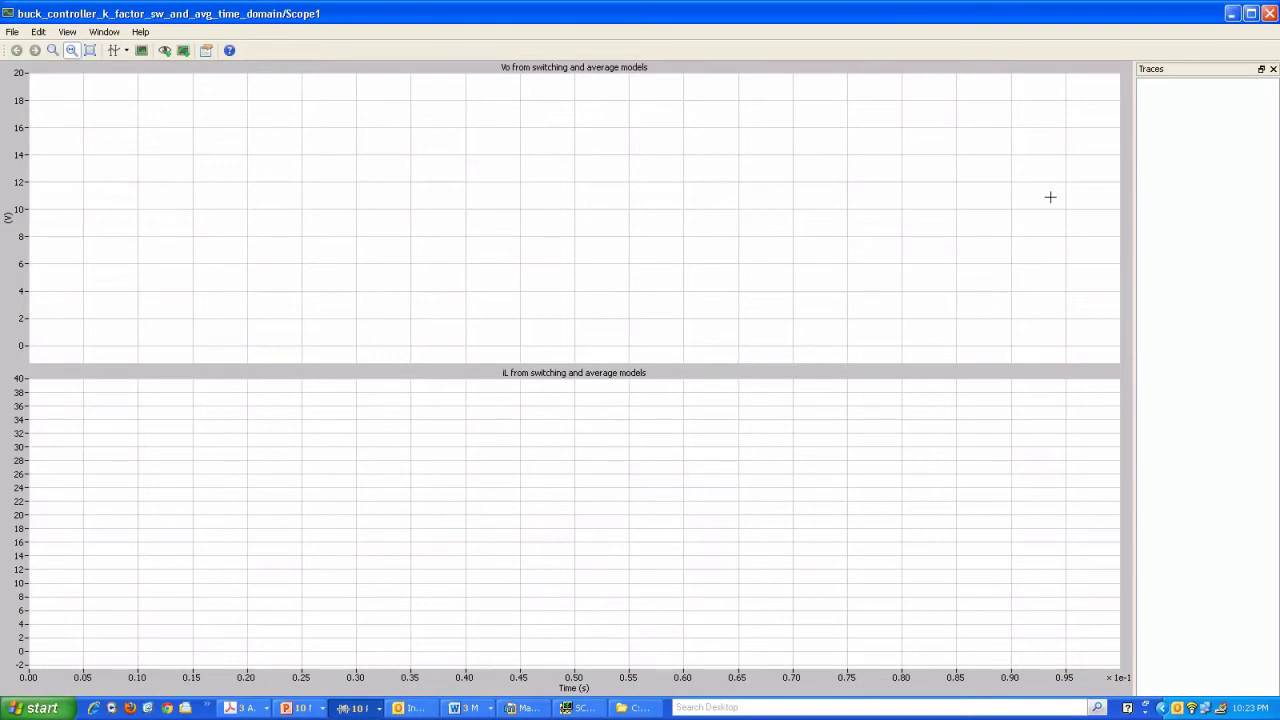
pyautogui.click(1231, 13)
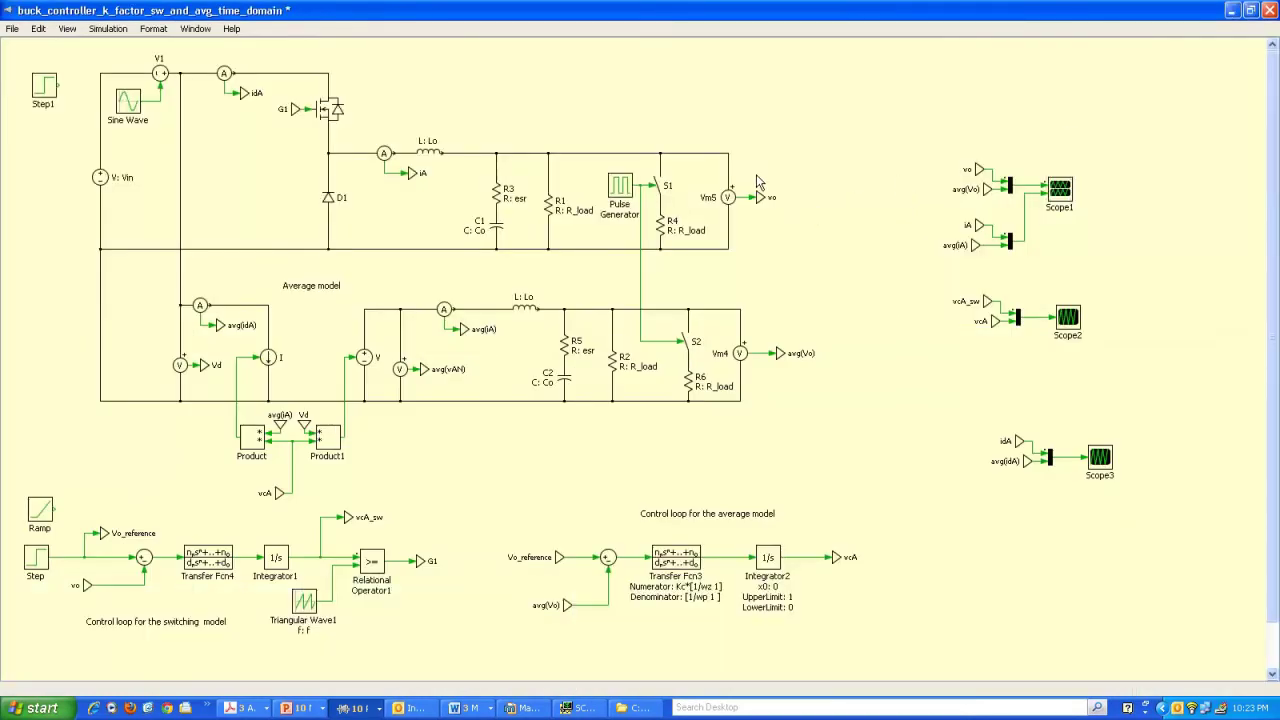
# - Rerun the simulation and reopen Scope1 with only the current trace
pyautogui.click(108, 28)
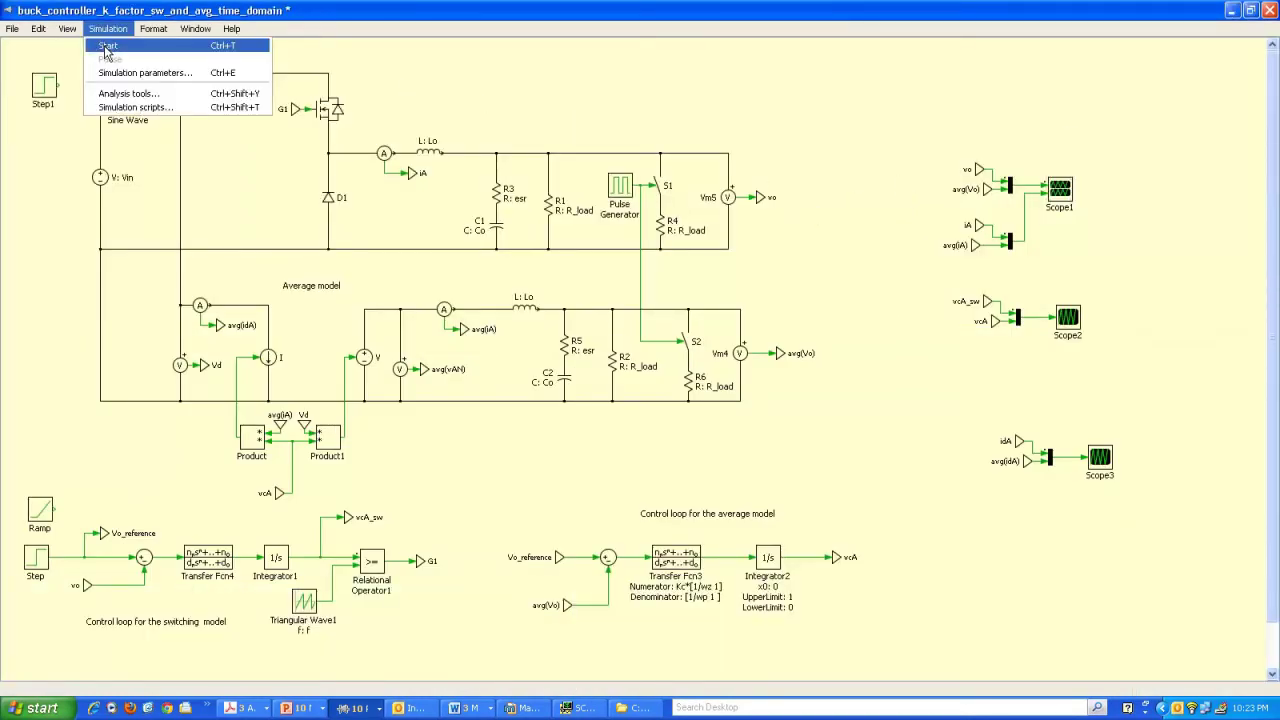
pyautogui.click(108, 44)
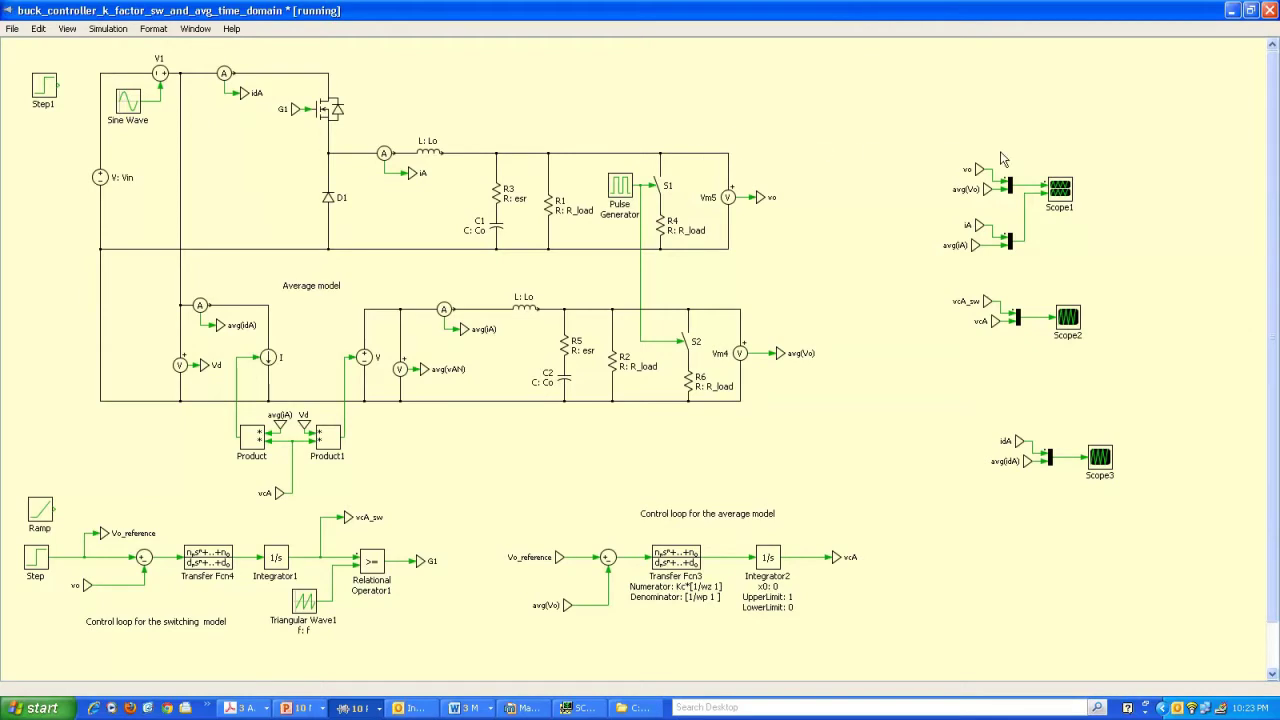
pyautogui.click(1061, 199)
pyautogui.doubleClick(1056, 195)
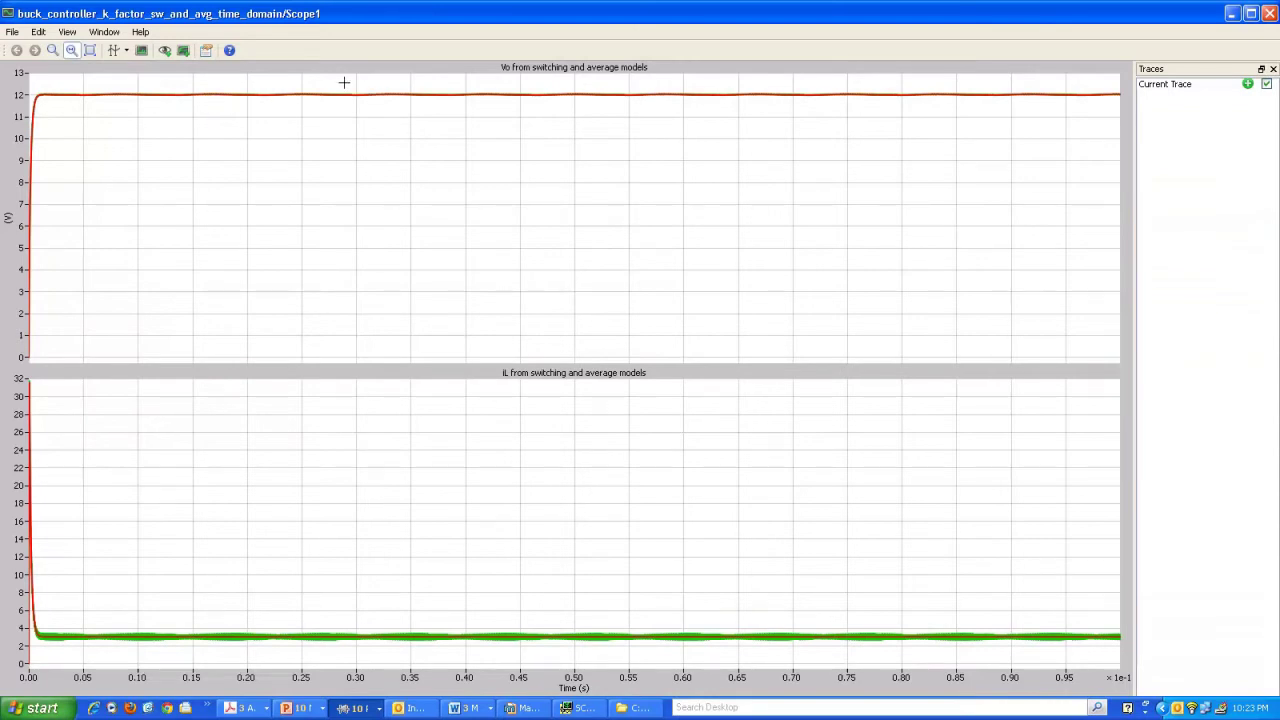
# - Zoom in on the Vo waveforms around 12 V, examine the sinusoidal ripple of both models, and close Scope1
pyautogui.moveTo(338, 82); pyautogui.dragTo(341, 112)
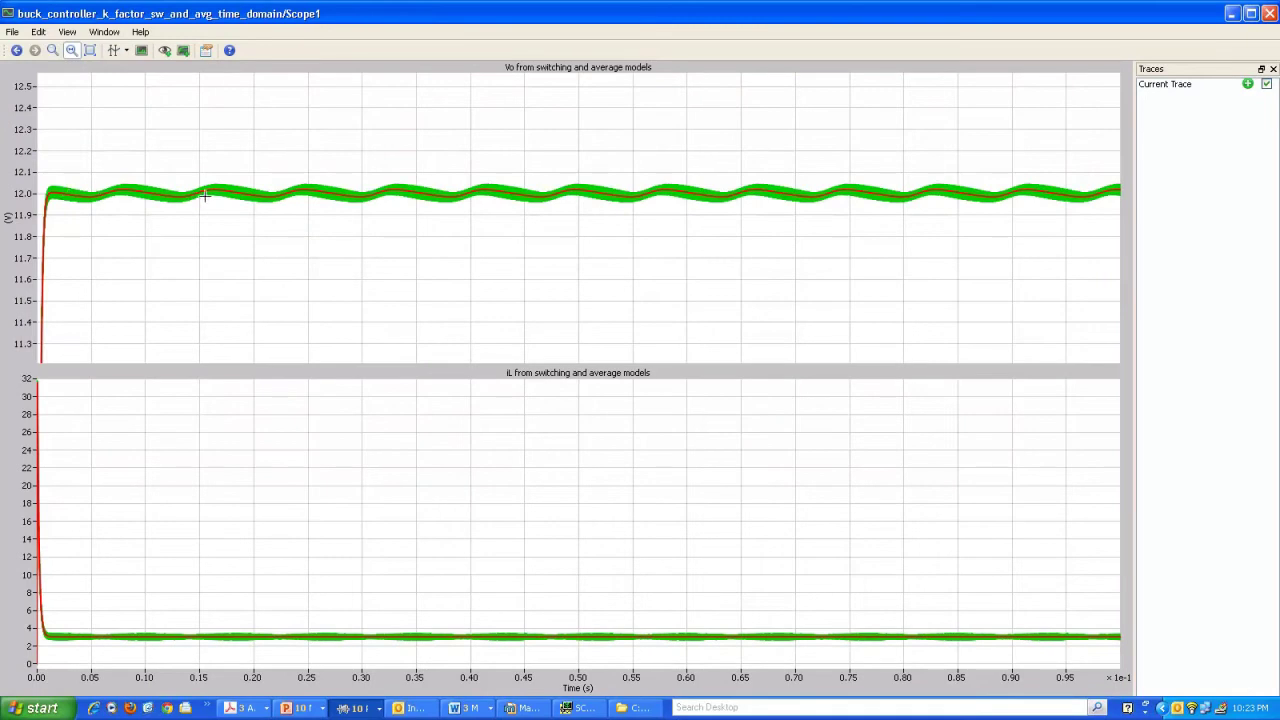
pyautogui.moveTo(204, 195)
pyautogui.moveTo(214, 197)
pyautogui.moveTo(295, 197)
pyautogui.click(1269, 14)
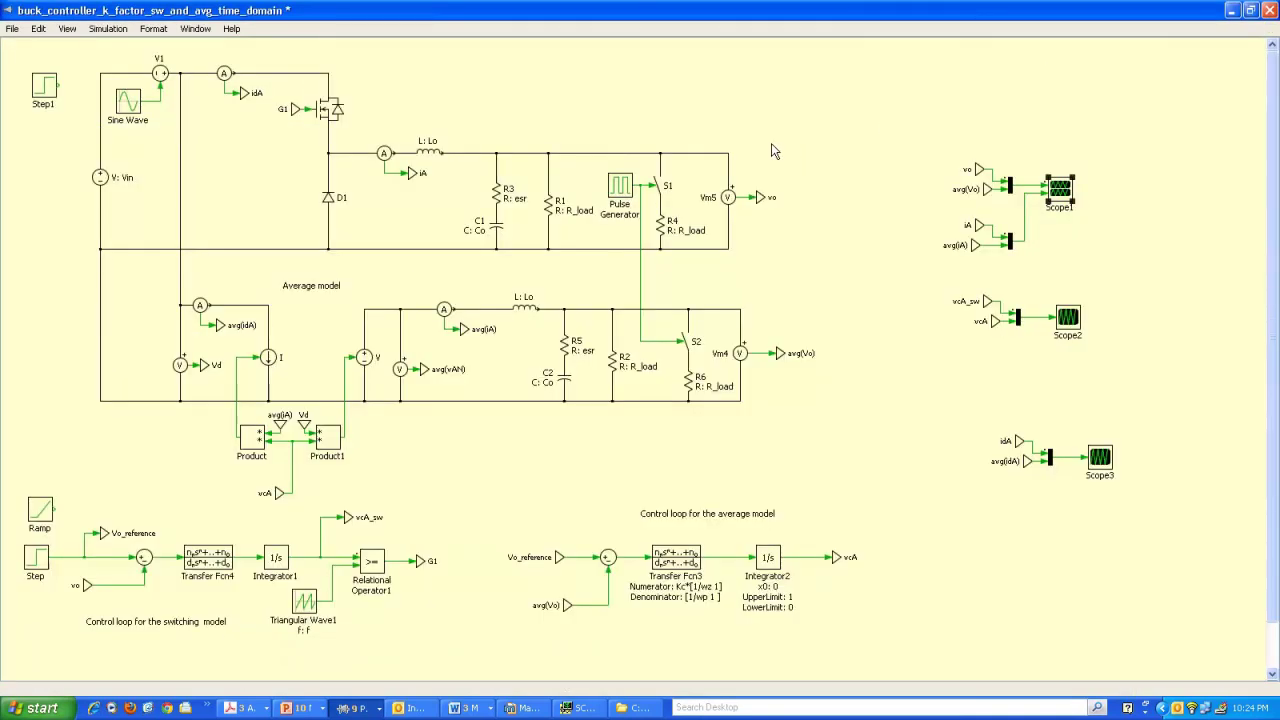